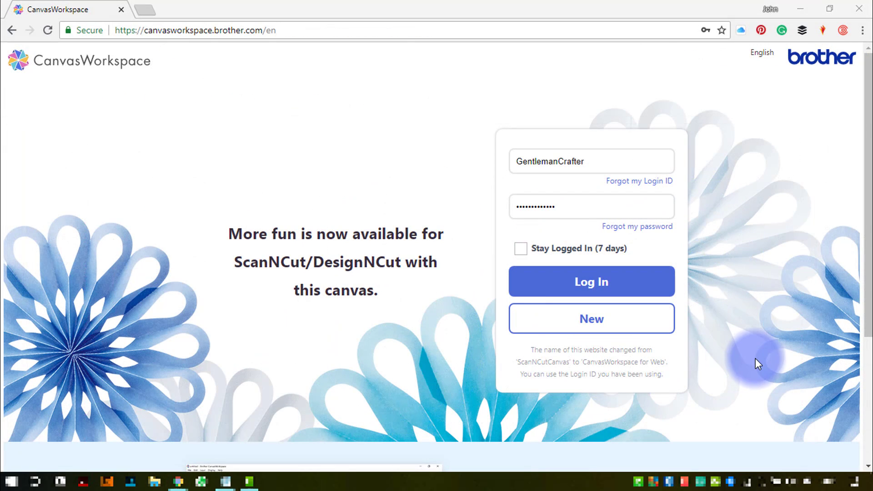
- Log in with the saved account and start a new canvas project
left_click(606, 286)
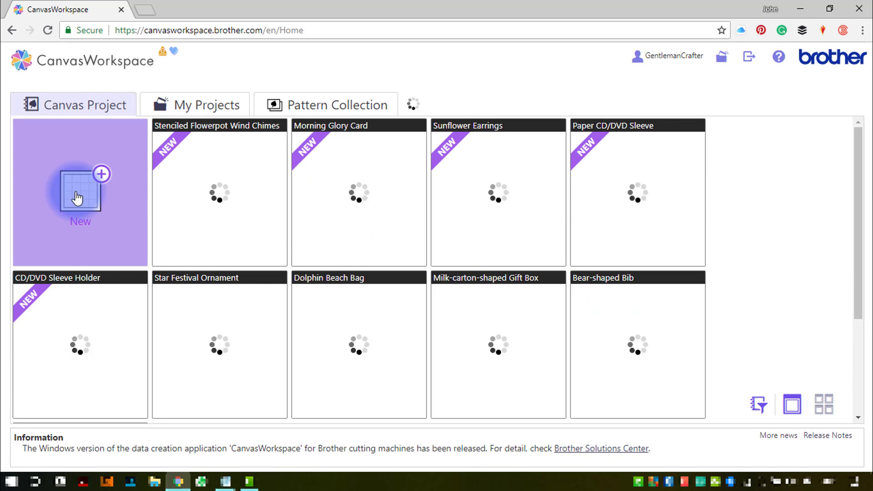
left_click(77, 198)
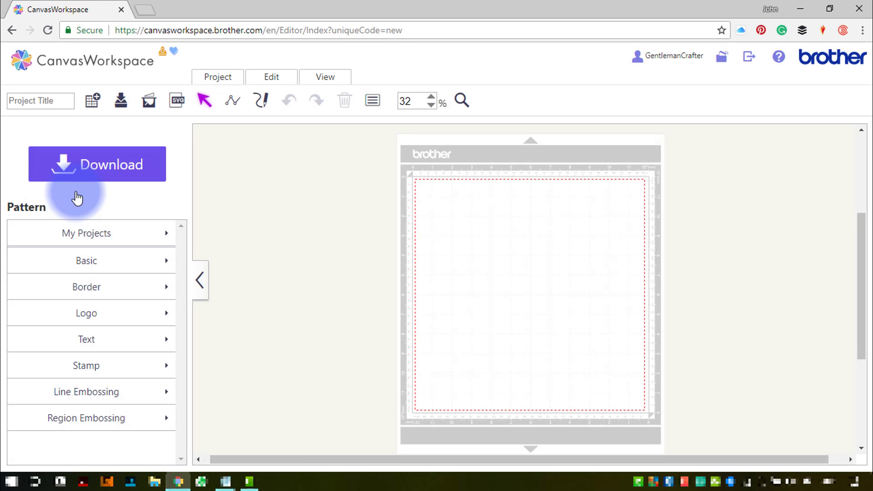
- Place a basic circle shape from the pattern library onto the mat and collapse the pattern panel
left_click(104, 268)
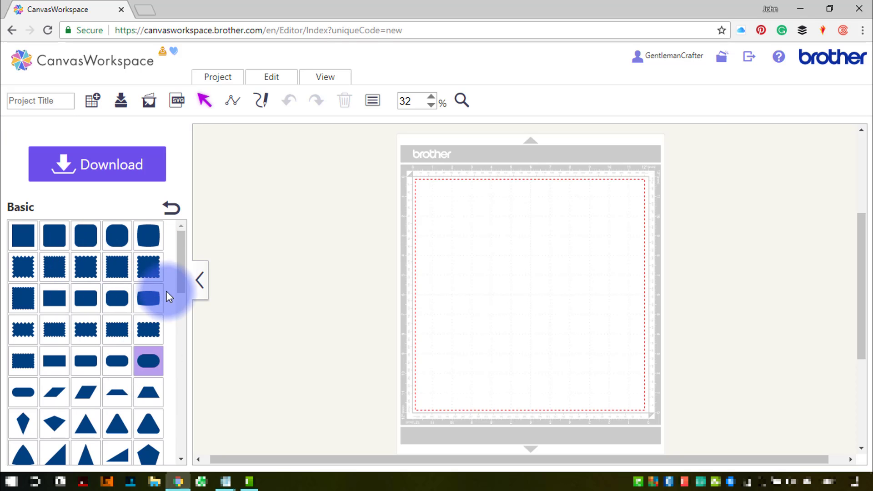
left_click_drag(181, 262, 183, 317)
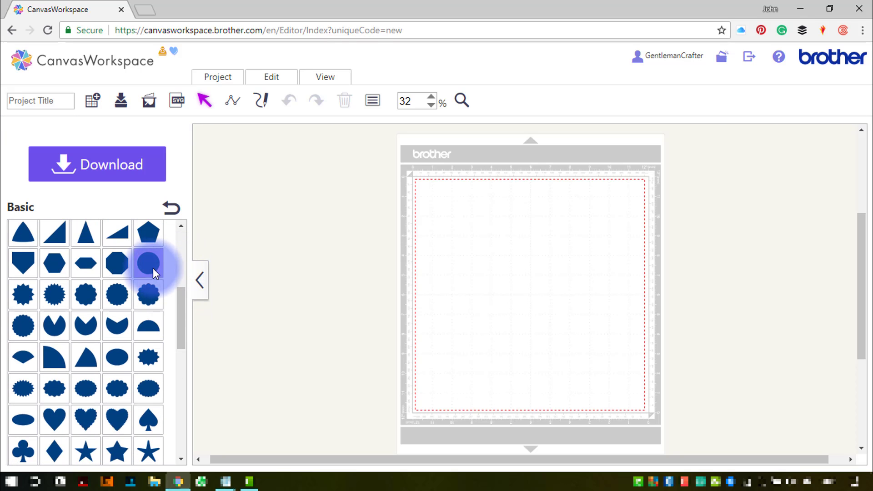
left_click_drag(153, 268, 452, 275)
left_click(211, 279)
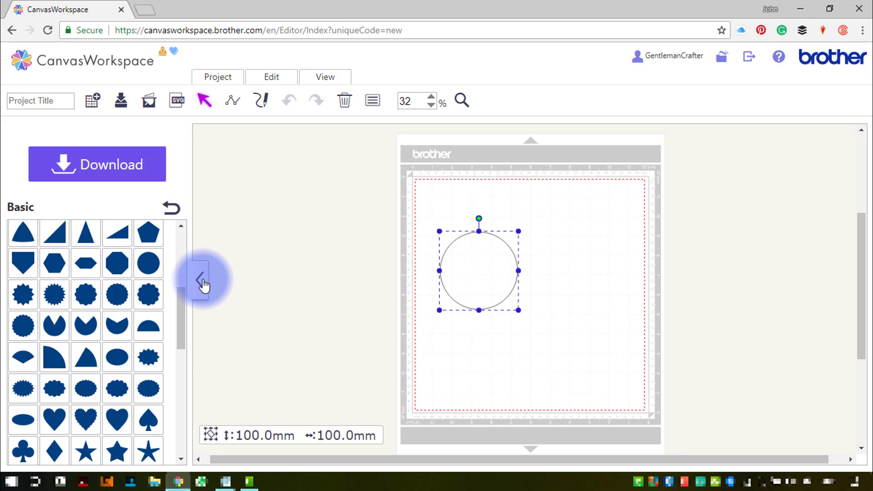
left_click(203, 282)
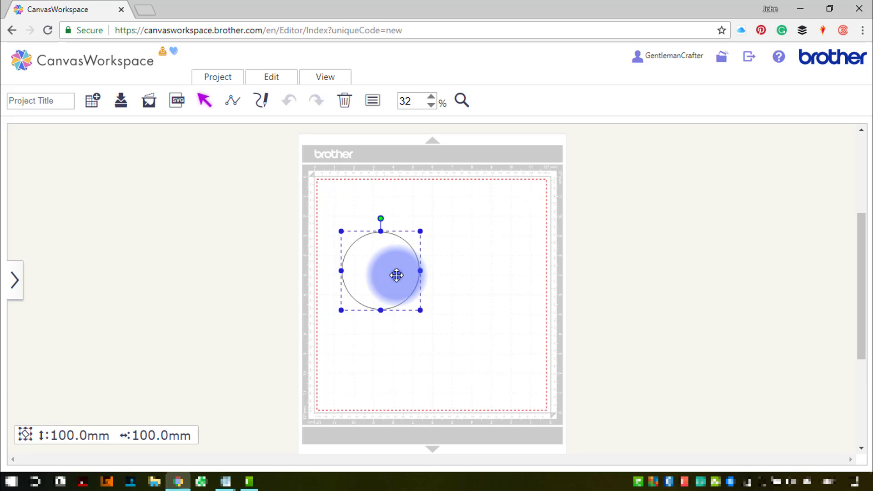
- Move the circle to the upper-left area of the mat
left_click_drag(397, 275, 268, 198)
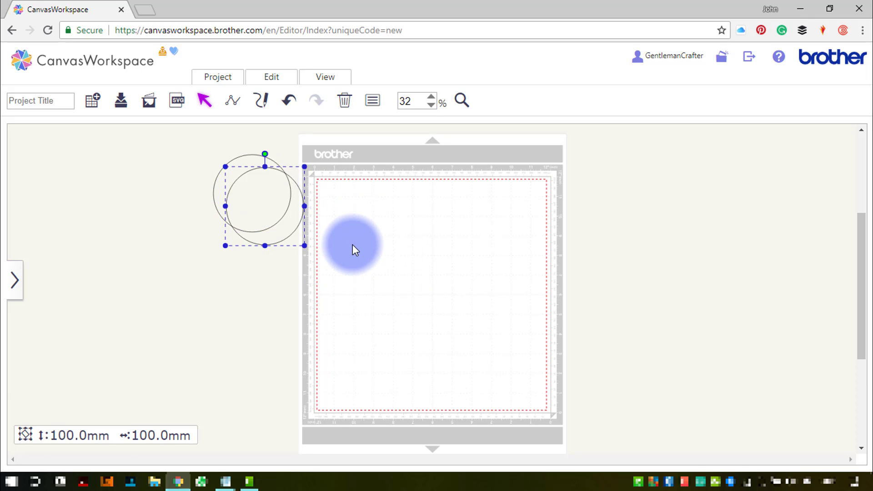
left_click_drag(249, 209, 350, 239)
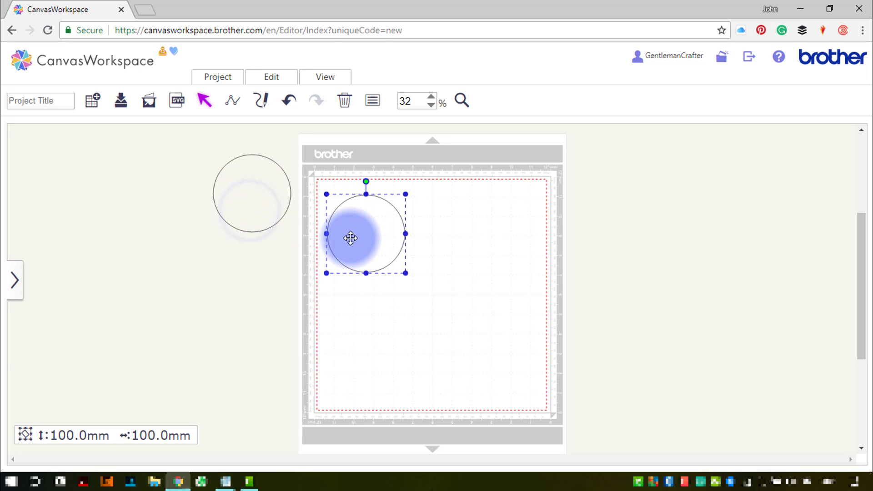
- Duplicate the circle and shrink the copy to about 83 mm
key("ctrl+c")
key("ctrl+v")
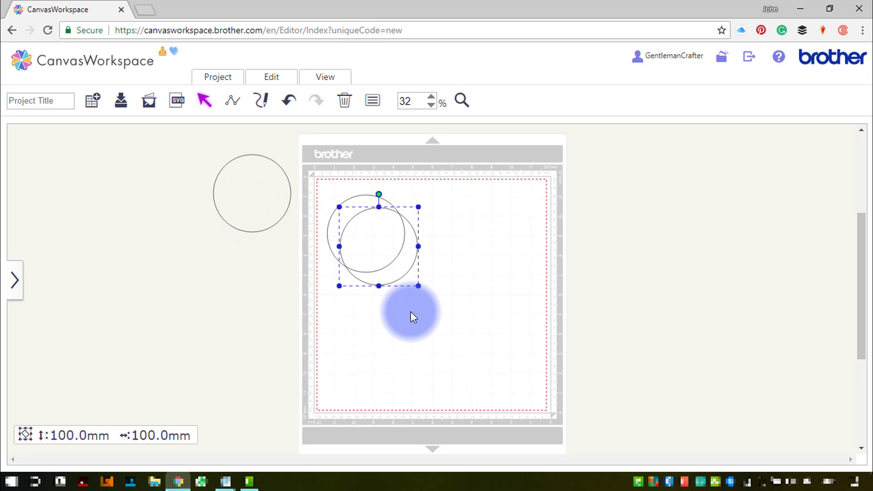
left_click_drag(418, 288, 405, 280)
left_click_drag(432, 307, 343, 203)
- Align the two circles on both their horizontal and vertical centres
left_click(273, 78)
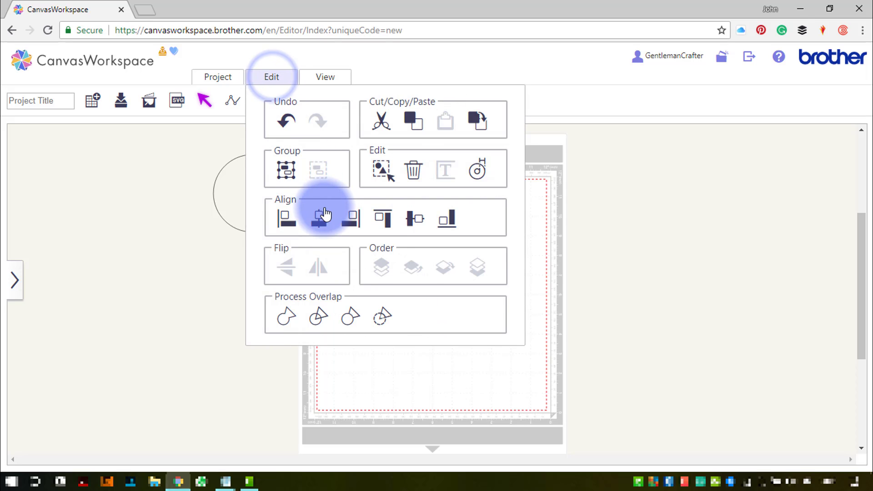
left_click(322, 211)
left_click(273, 77)
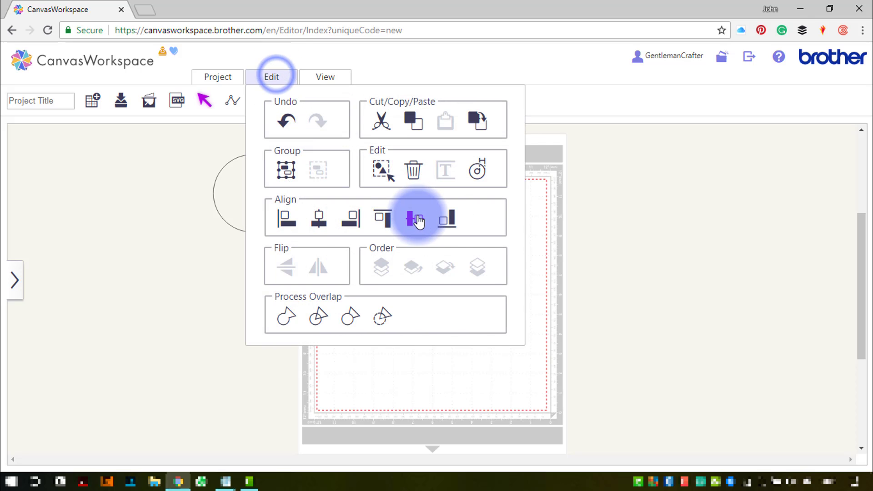
left_click(413, 219)
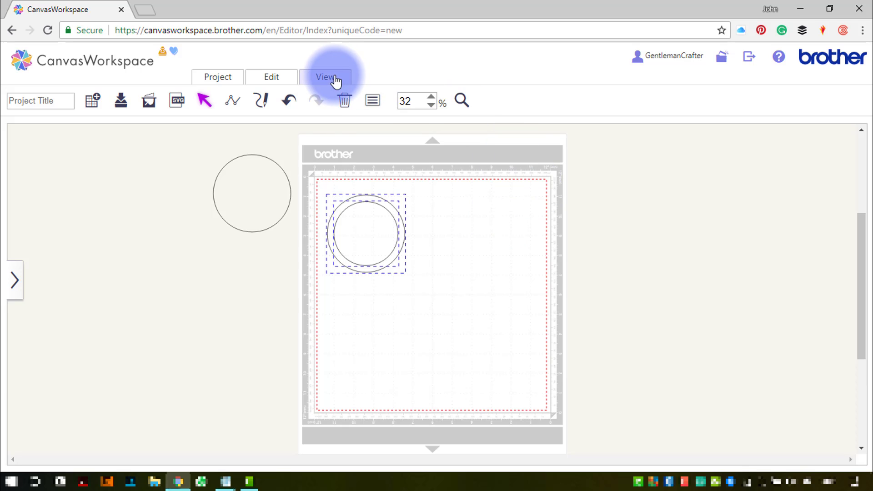
- Combine the two concentric circles into a ring using a Process Overlap operation
left_click(349, 130)
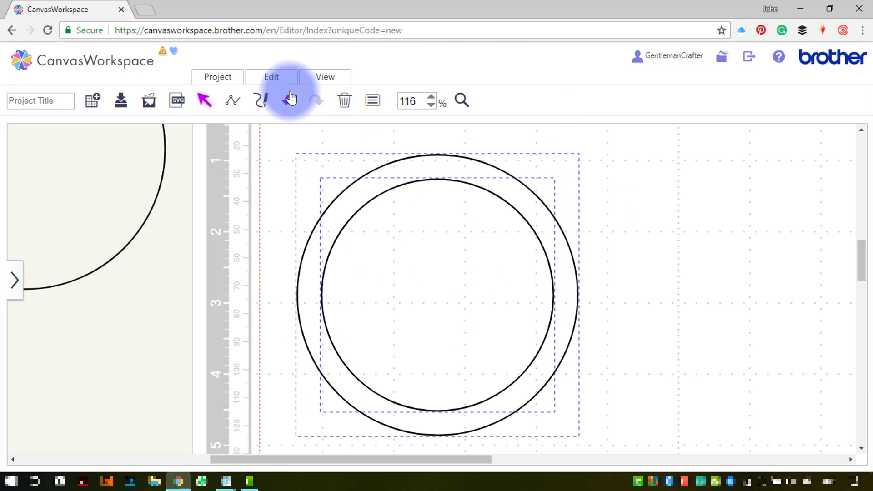
left_click(272, 77)
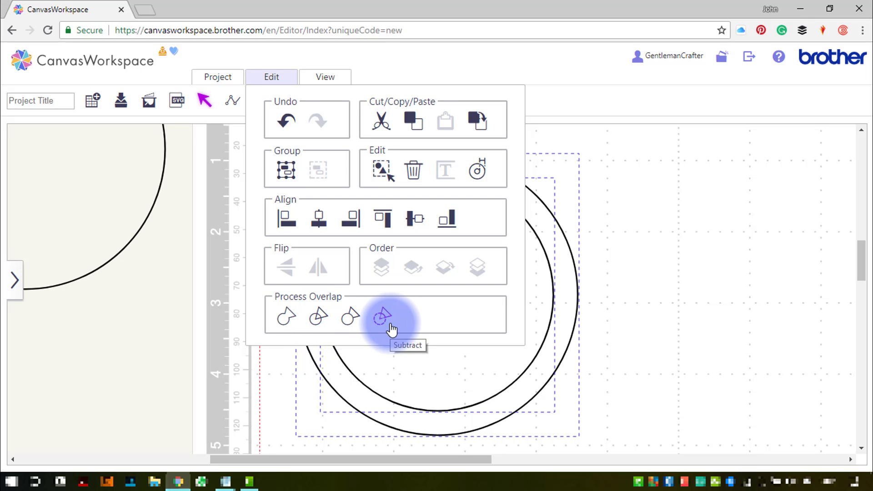
left_click(322, 321)
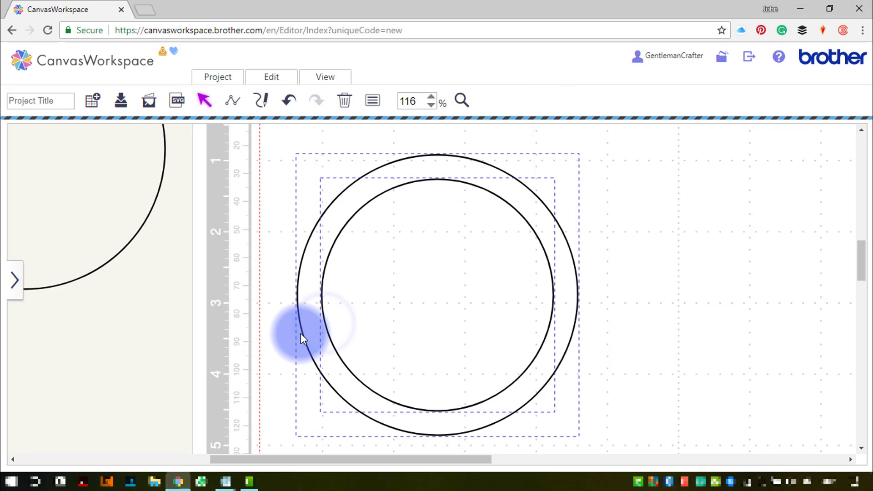
- Pull the leftover inner circle out of the ring and delete it
left_click(252, 311)
left_click(419, 295)
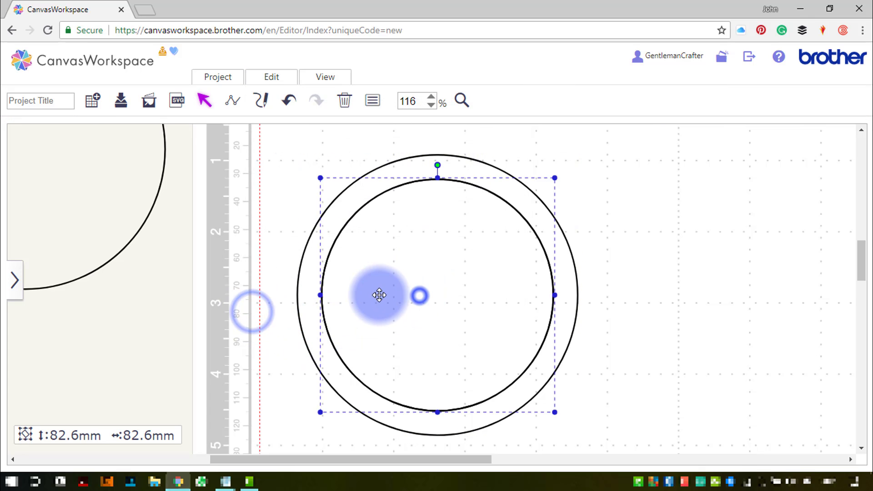
left_click_drag(379, 296, 675, 278)
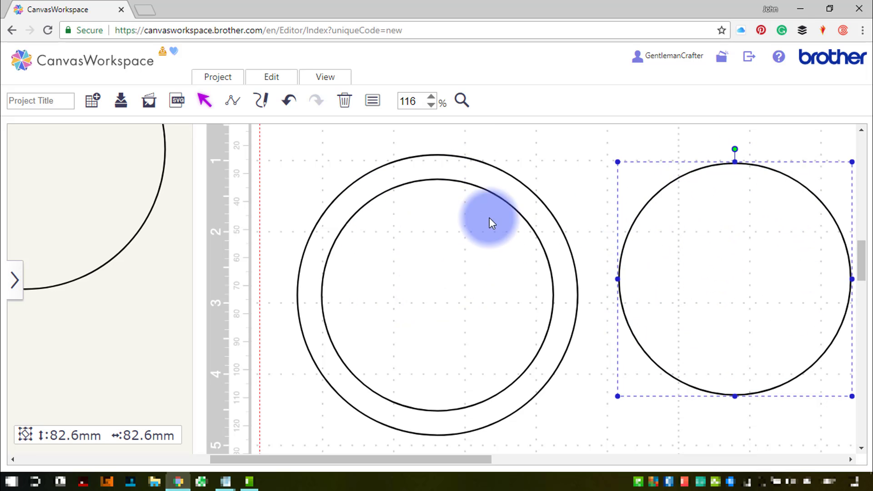
double_click(458, 166)
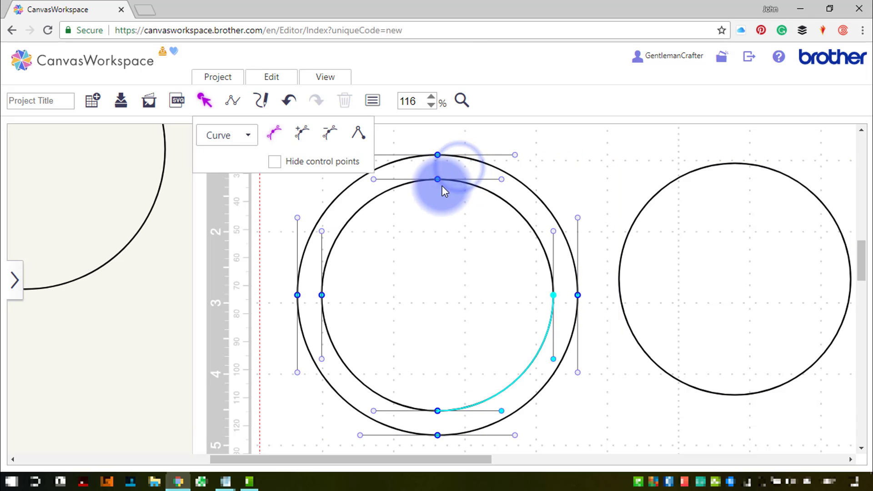
left_click(522, 136)
left_click(710, 241)
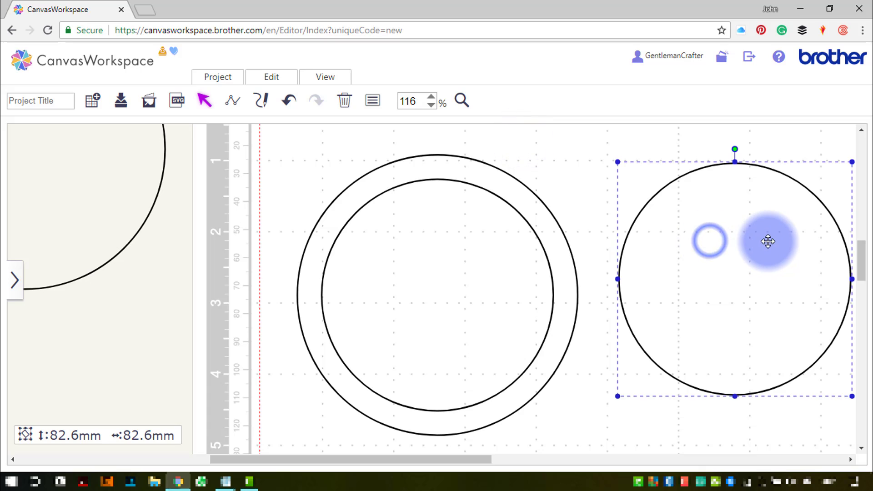
left_click(344, 103)
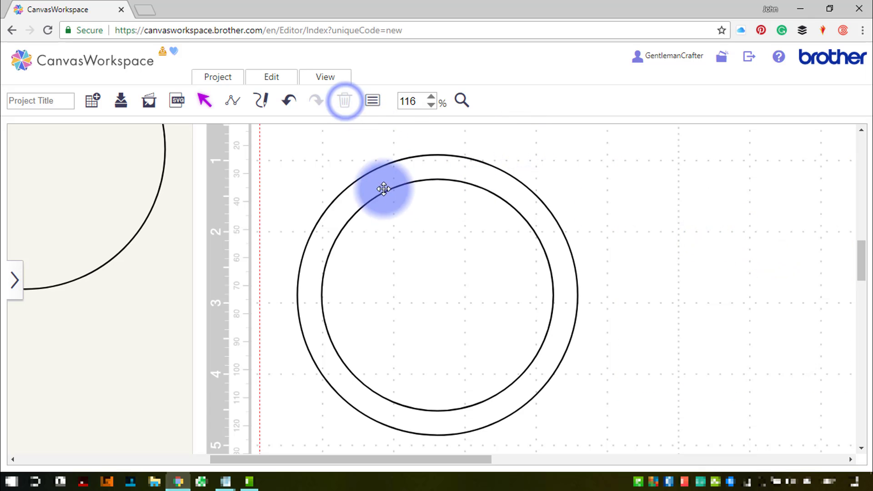
- Duplicate the ring and move the copy to the right so it overlaps the first ring
left_click(421, 171)
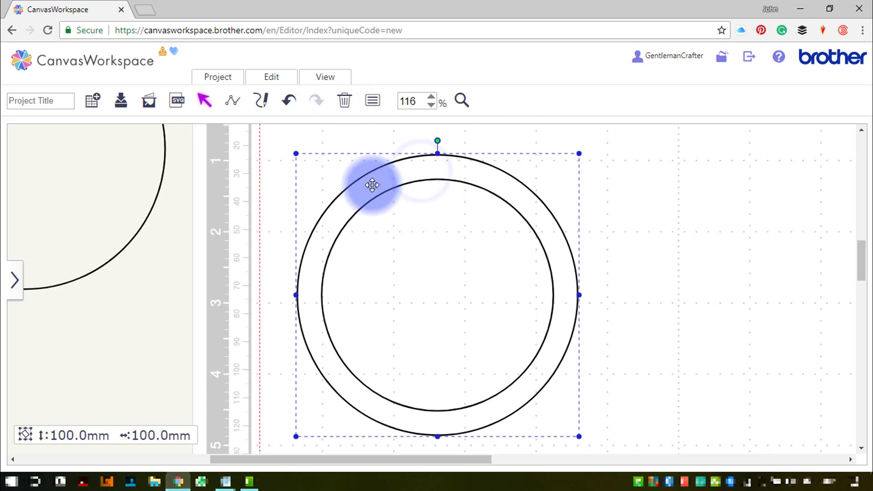
key("ctrl+c")
key("ctrl+v")
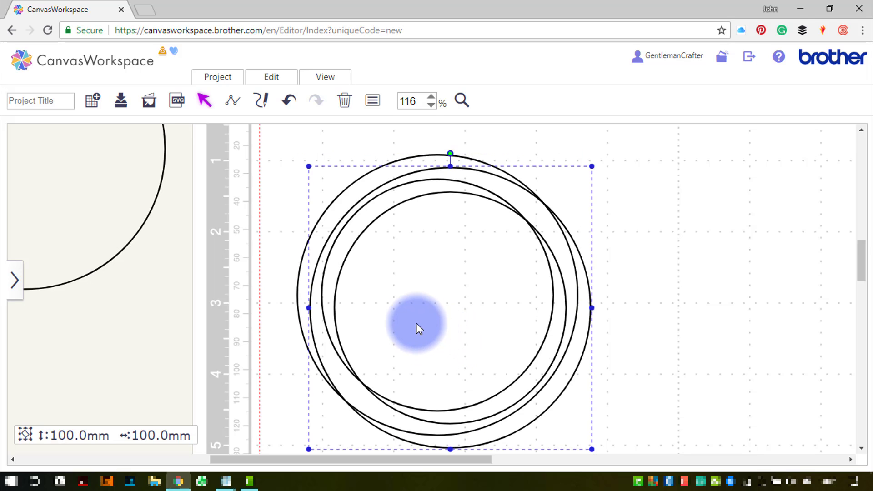
left_click(406, 313)
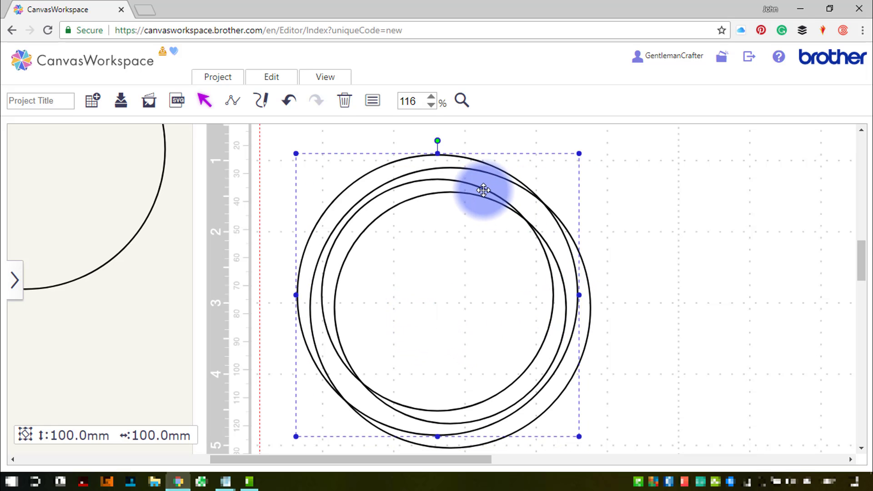
left_click(700, 195)
left_click_drag(449, 186, 608, 169)
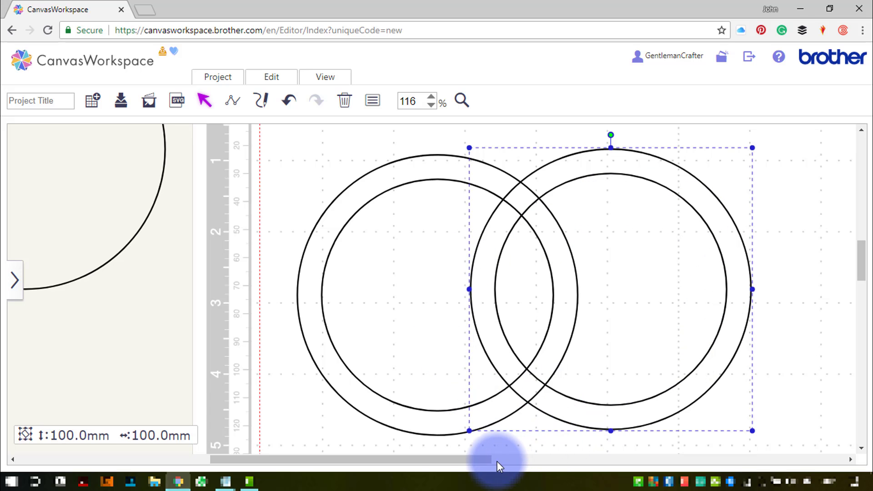
left_click_drag(486, 460, 509, 460)
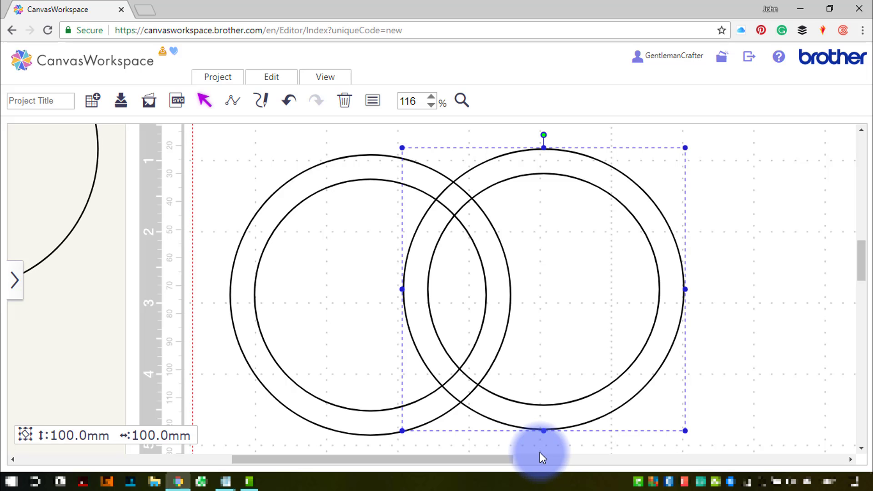
- Fill the left ring with magenta through its properties
left_click(750, 340)
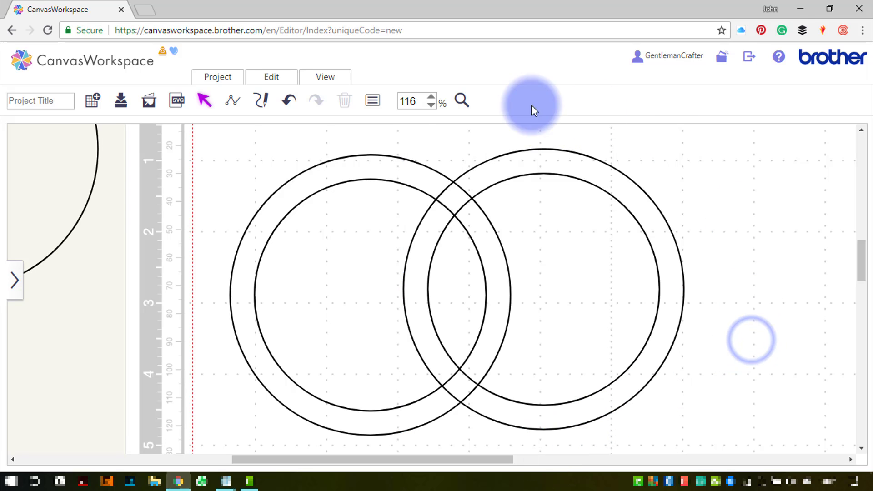
left_click(350, 159)
left_click(370, 99)
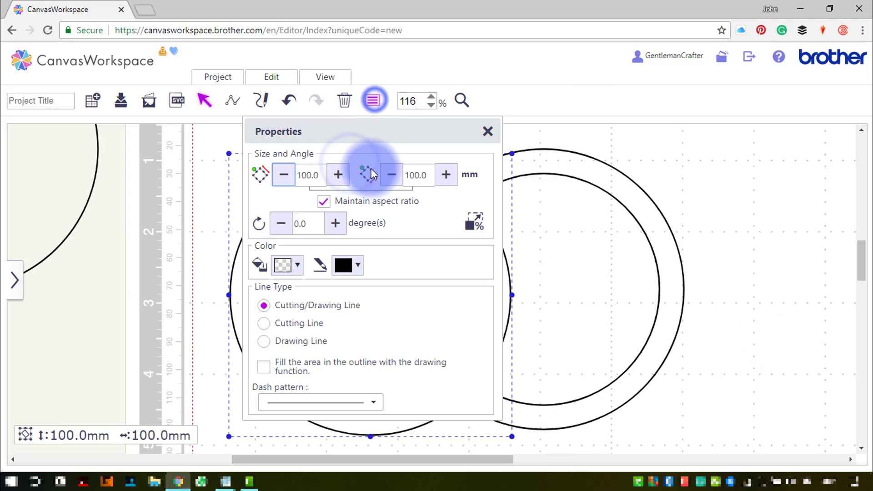
left_click_drag(380, 131, 165, 130)
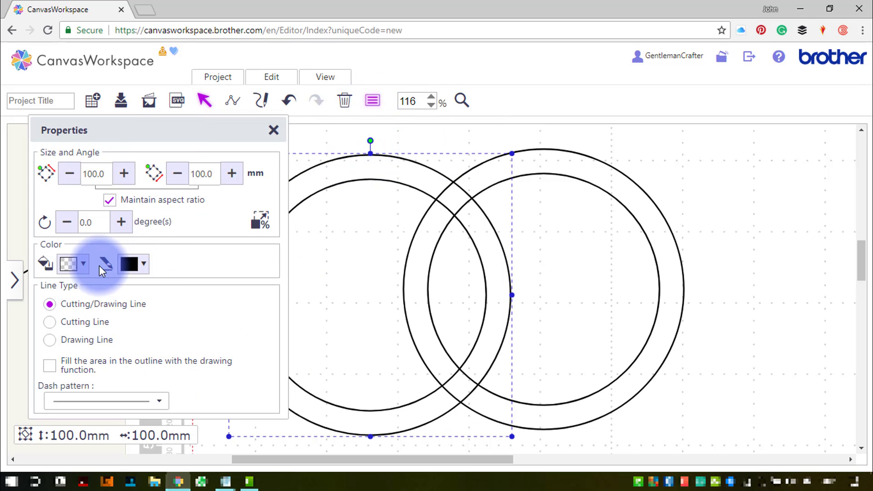
left_click(83, 267)
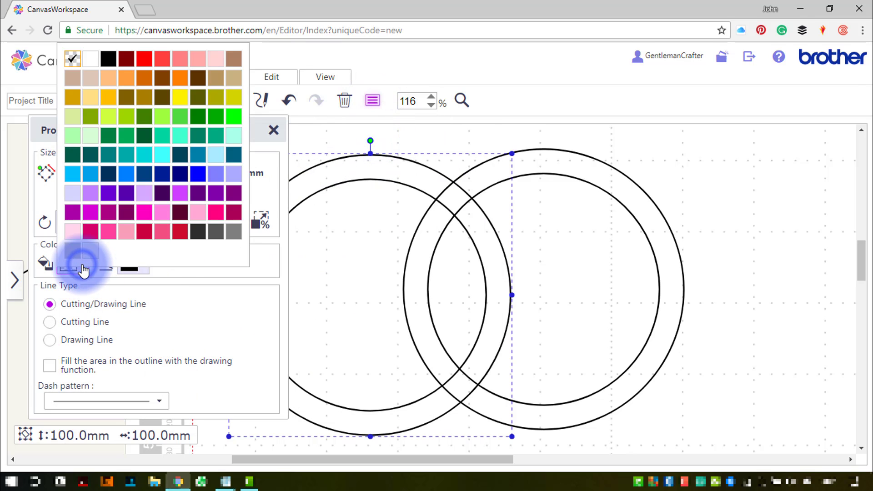
left_click(141, 215)
- Fill the right ring with purple and close the properties
left_click(553, 159)
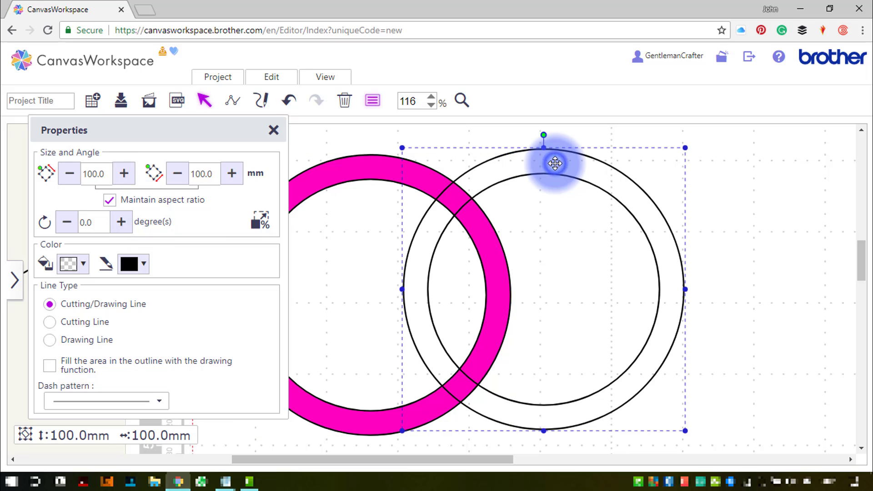
left_click(82, 264)
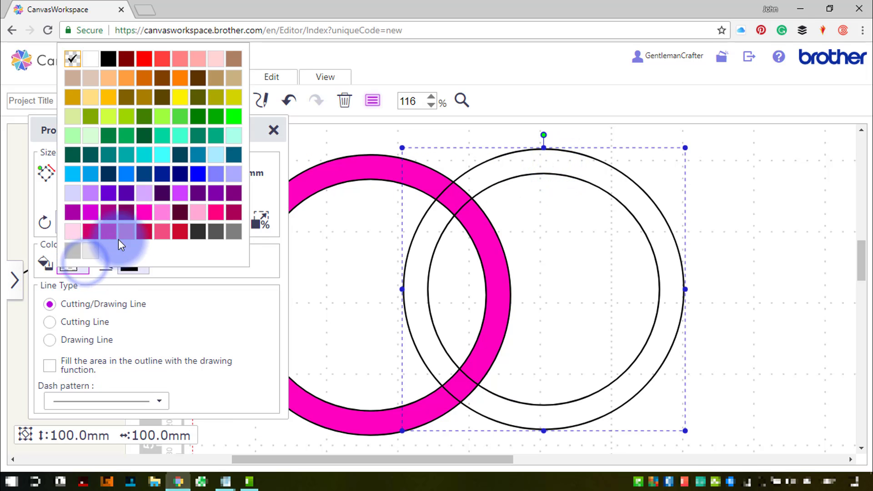
left_click(217, 197)
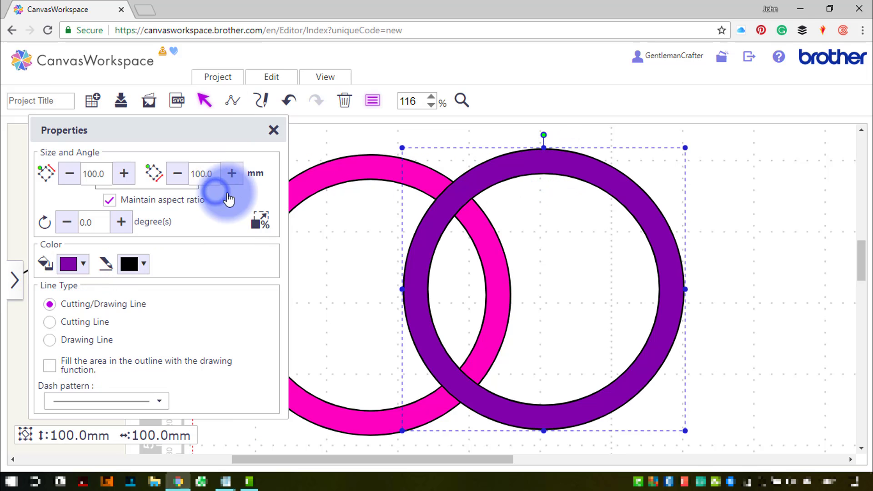
left_click(724, 211)
left_click(274, 131)
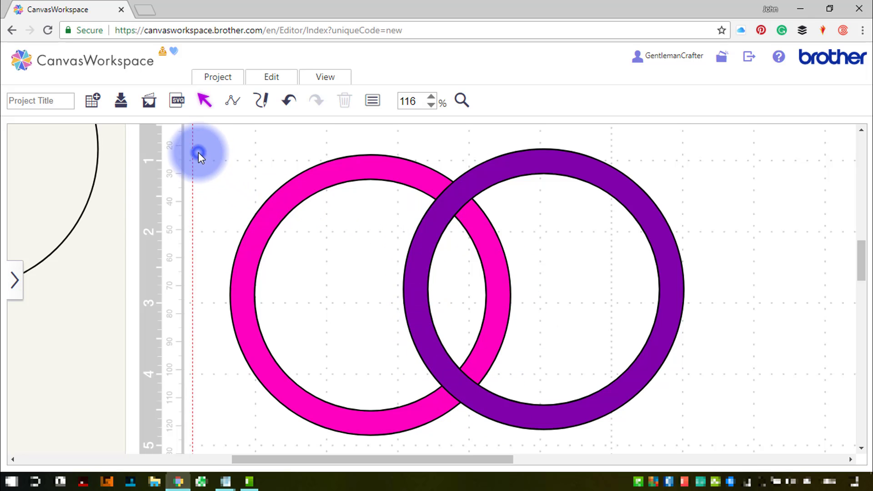
- Select both rings and align them to a common vertical centre
left_click_drag(198, 152, 588, 344)
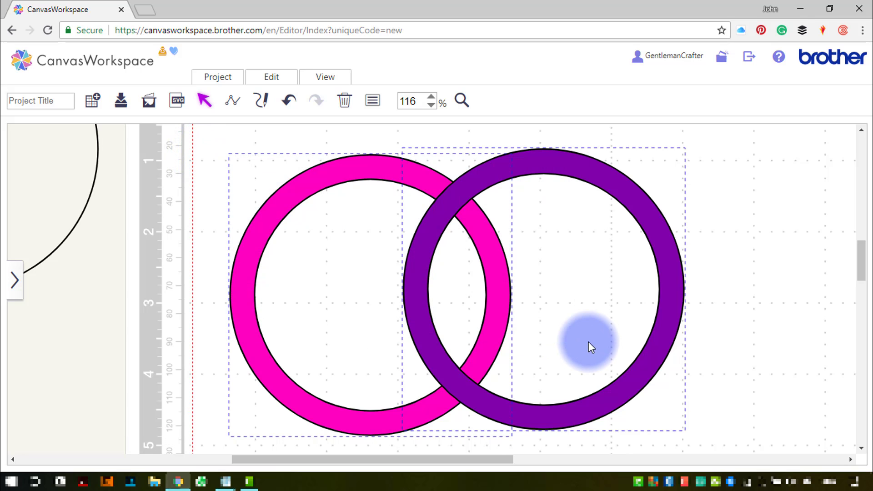
left_click(271, 77)
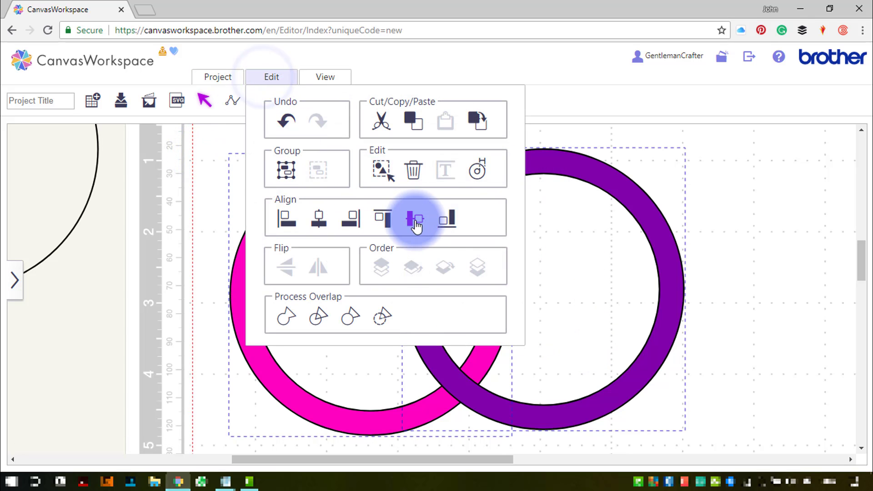
left_click(416, 221)
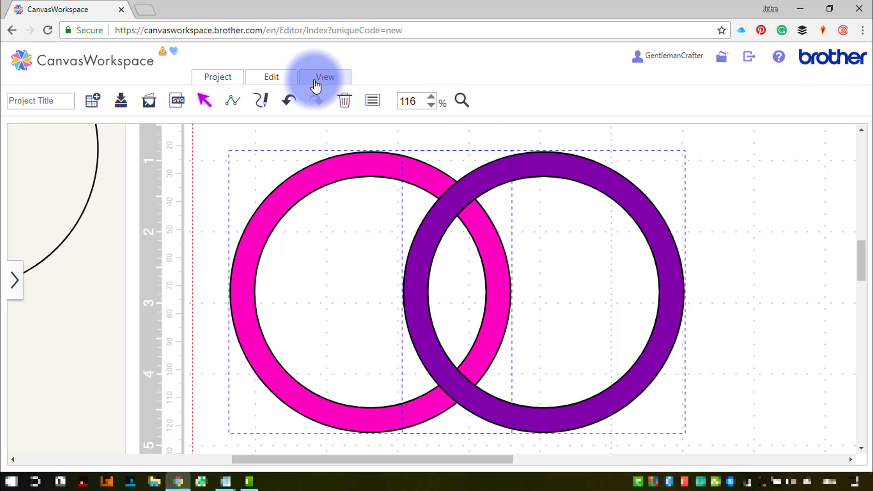
- Divide the two overlapping rings at their crossings
left_click(282, 81)
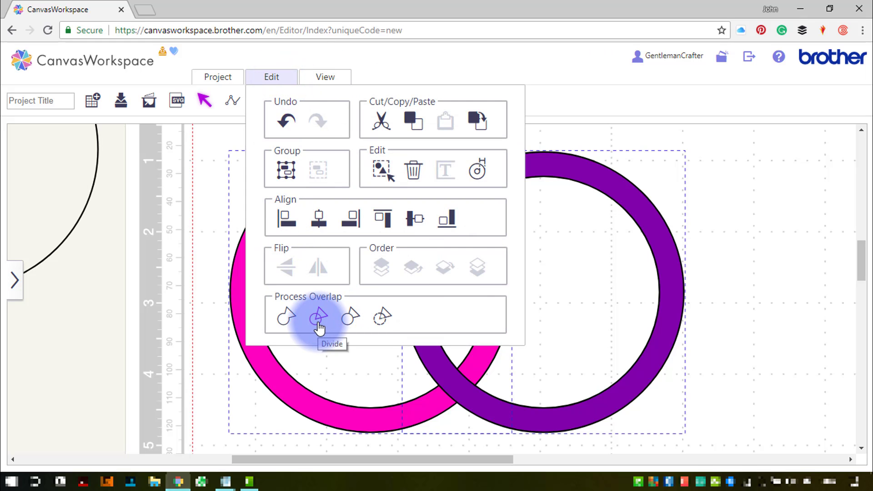
left_click(318, 323)
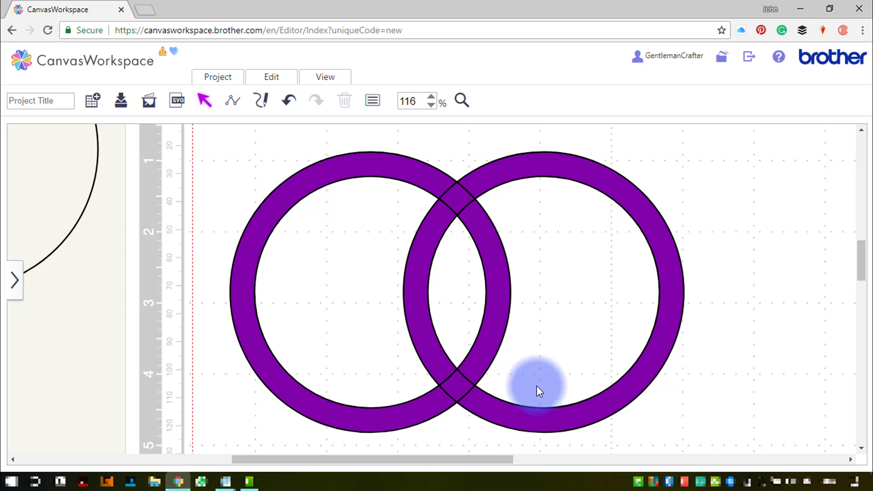
- Select the right ring with the upper crossing segment and weld them together
left_click(241, 168)
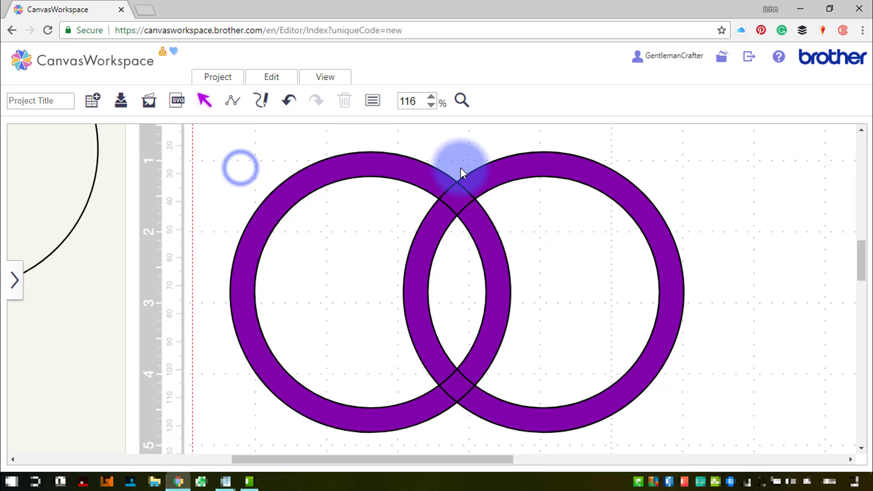
left_click(514, 168)
left_click(437, 227)
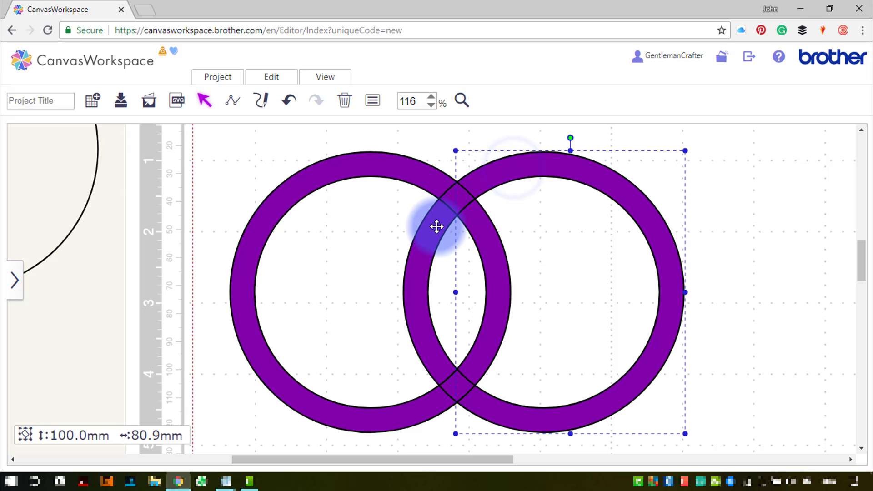
left_click(434, 229, "shift")
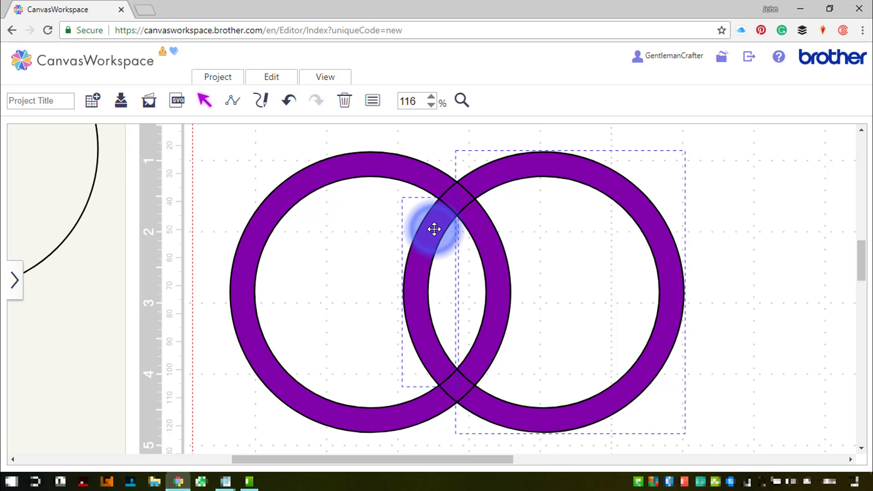
left_click(457, 198, "shift")
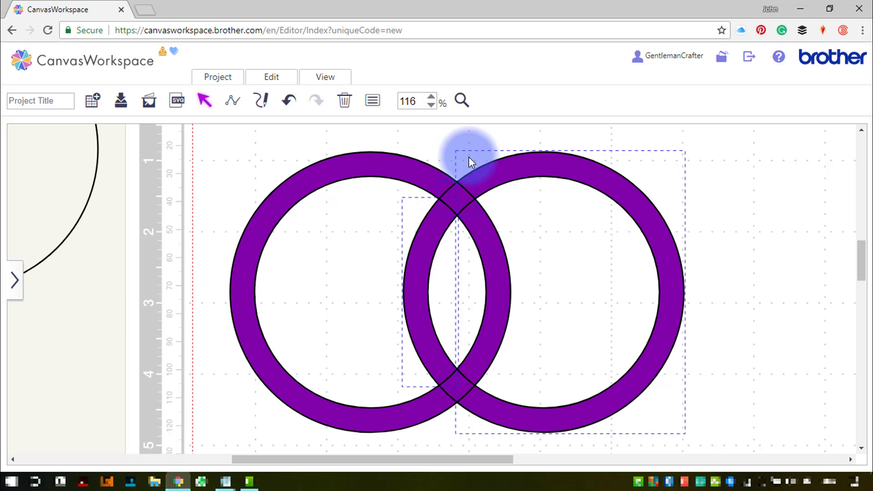
left_click(276, 78)
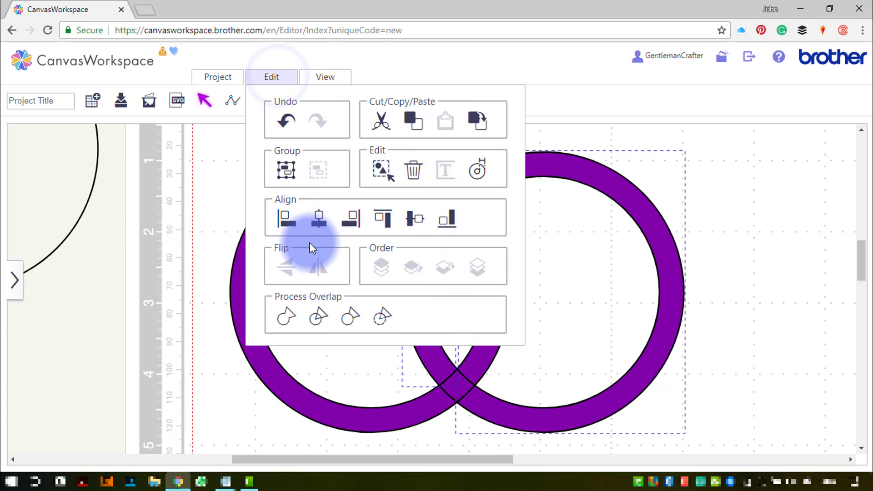
left_click(285, 320)
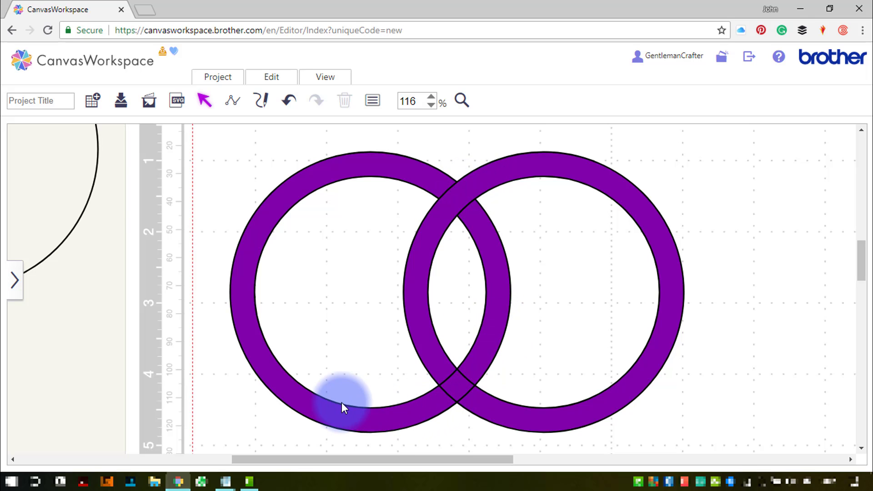
- Select the left ring with the lower crossing segment and weld them together so the rings interlock
left_click(397, 413)
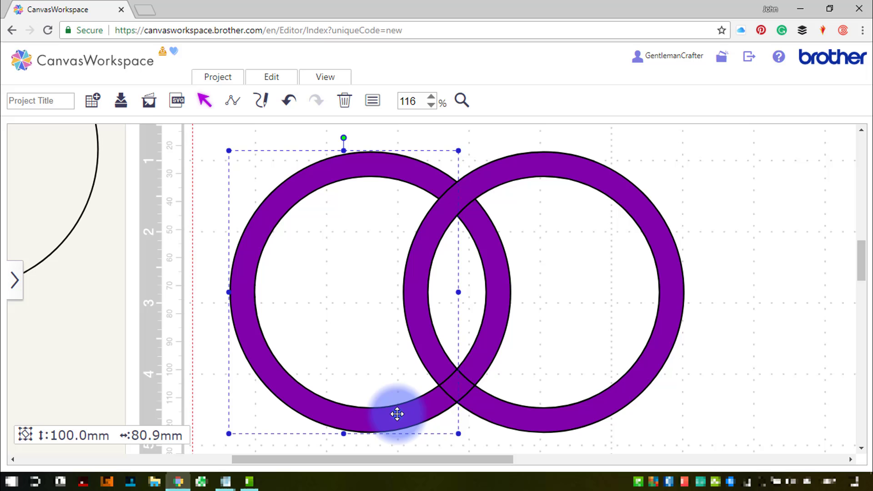
left_click(458, 386)
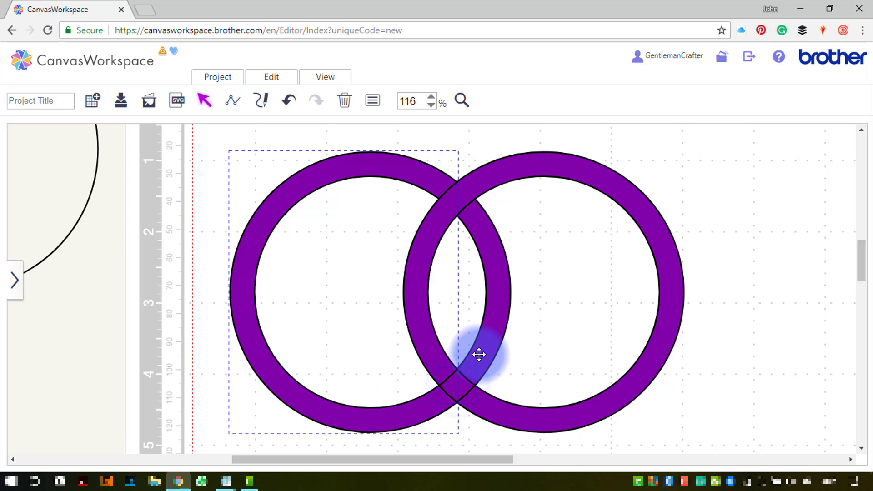
left_click(266, 78)
left_click(286, 316)
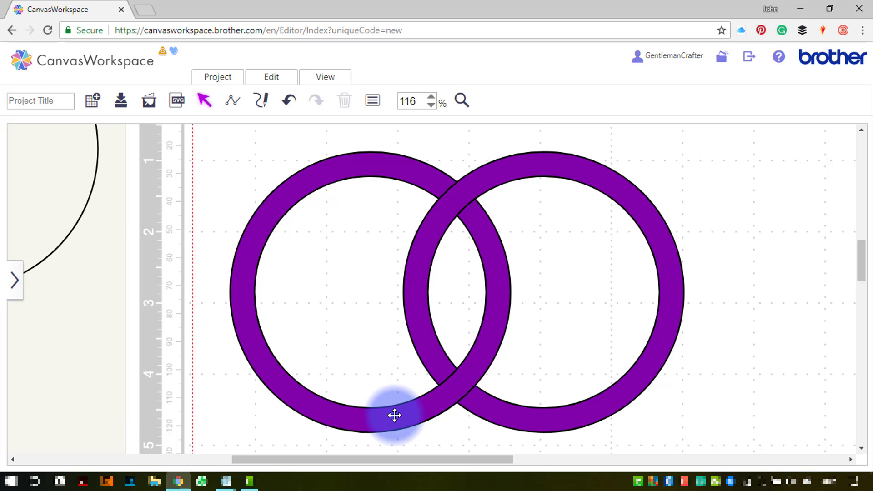
- Pull the left ring aside to test the interlock and undo the move
left_click_drag(394, 415, 253, 415)
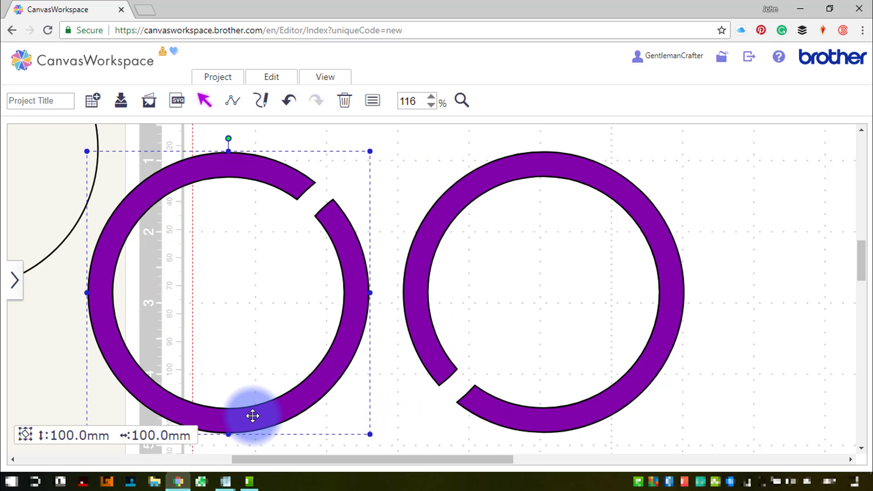
key("ctrl+z")
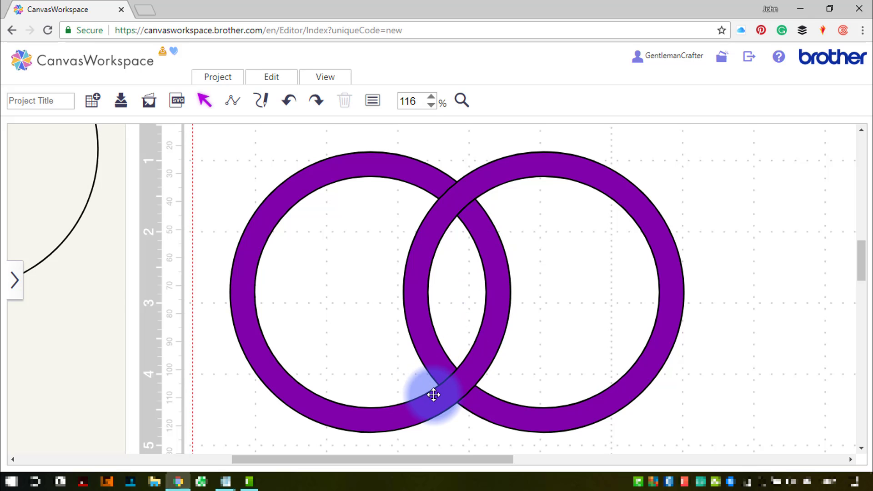
- Zoom out to the full mat, group the two rings and set them aside off the mat
left_click(314, 76)
left_click(337, 115)
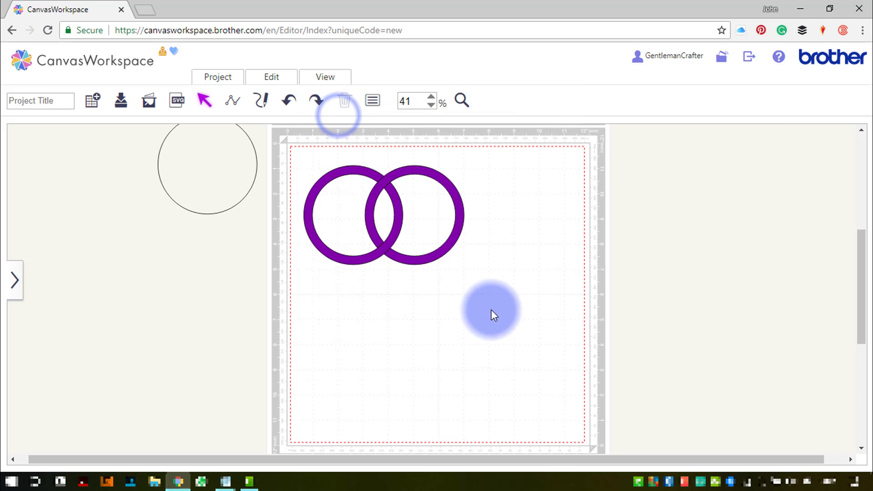
left_click_drag(491, 311, 182, 244)
right_click(368, 209)
left_click(399, 250)
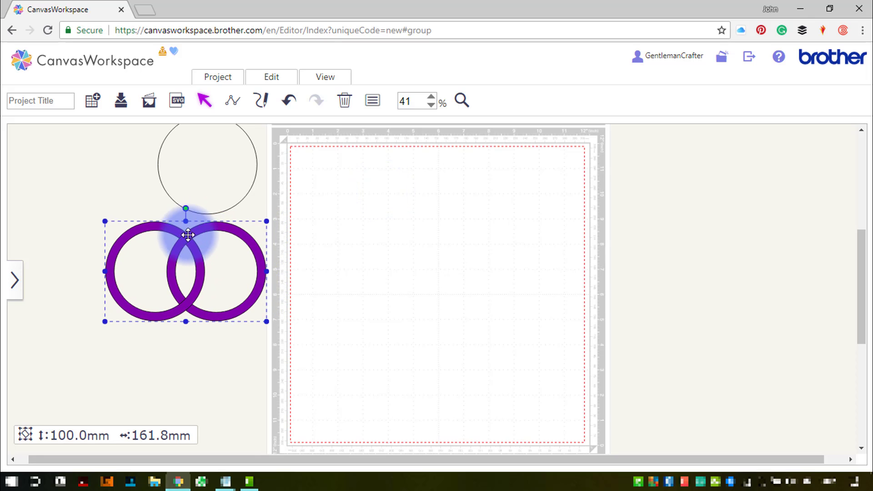
- Move the spare circle onto the mat and align it concentrically with the smaller circle
left_click(192, 166)
left_click_drag(220, 165, 381, 211)
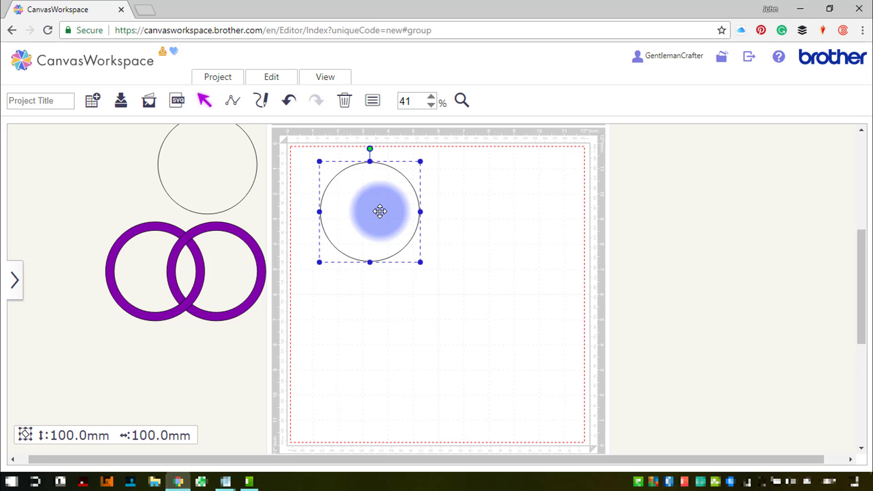
left_click_drag(432, 271, 318, 191)
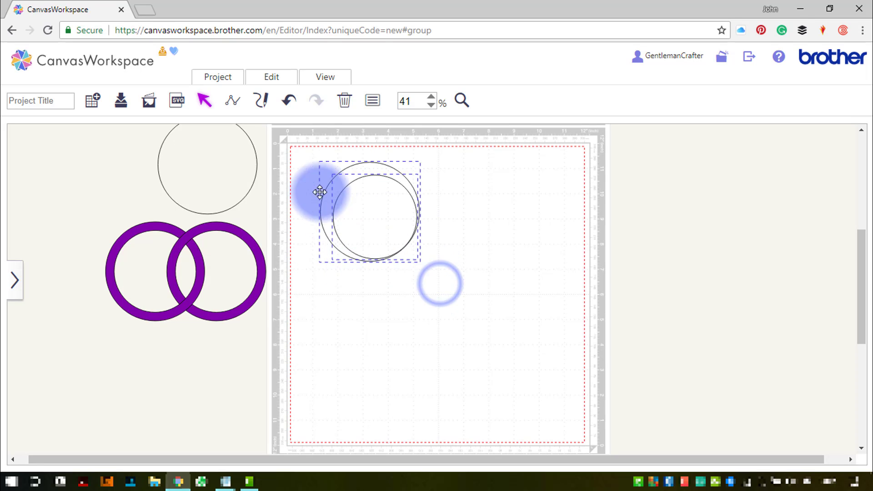
left_click(275, 74)
left_click(313, 214)
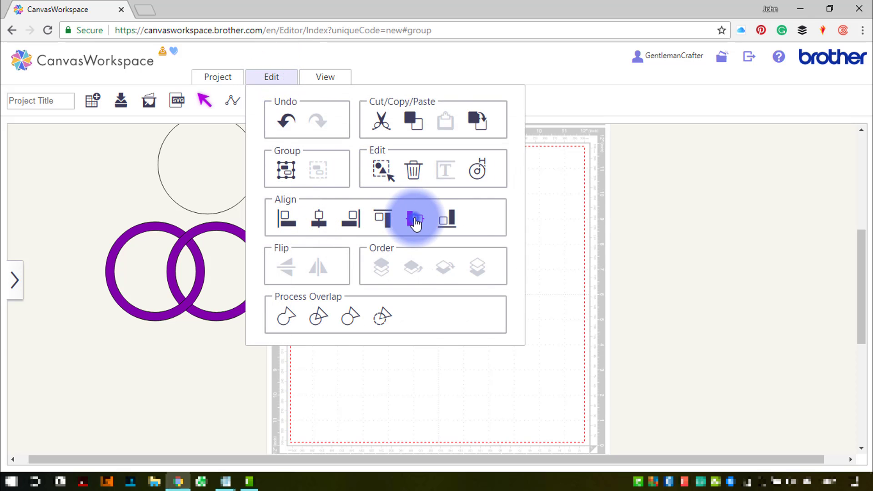
left_click(414, 220)
- Divide the concentric circles and delete the inner disc to leave a ring
left_click(265, 77)
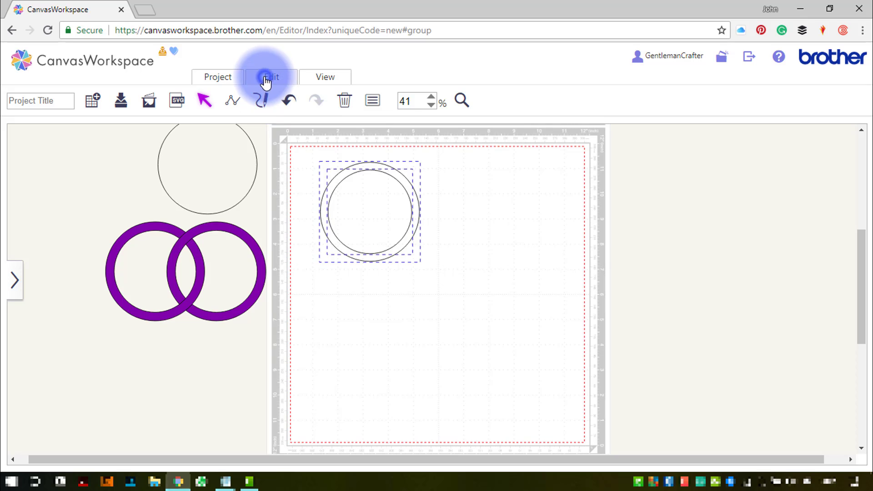
left_click(318, 319)
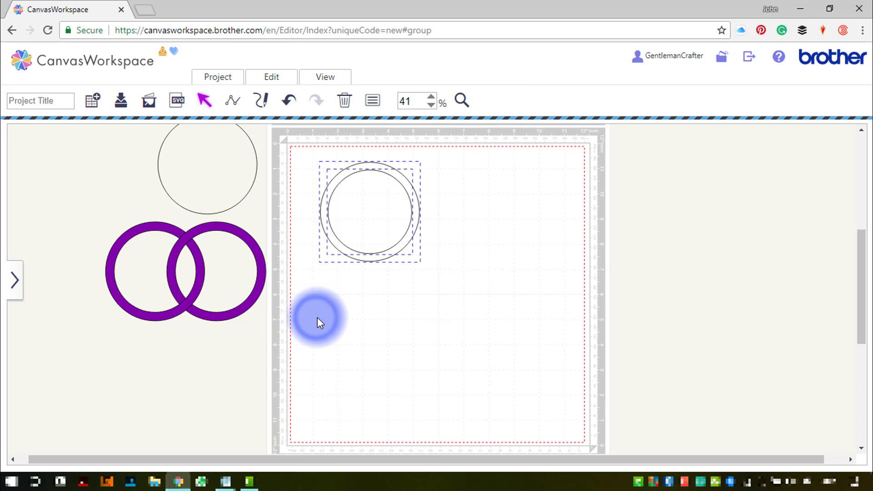
left_click(318, 321)
left_click(376, 229)
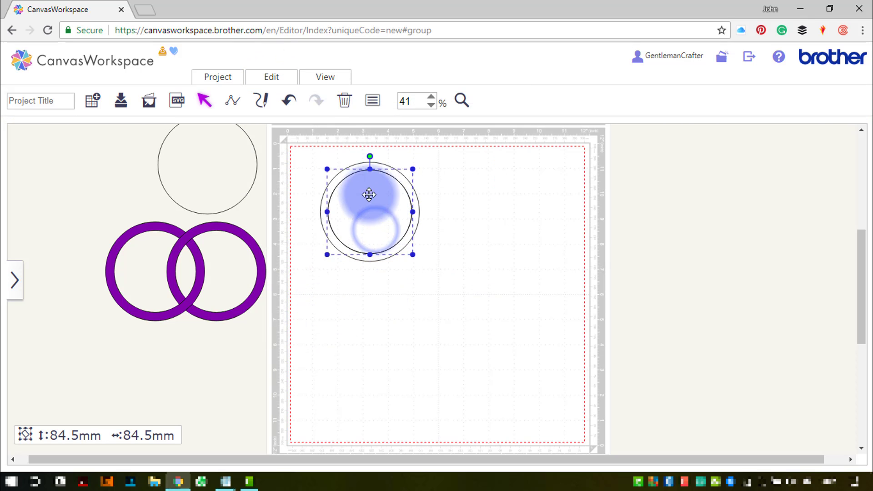
left_click(348, 101)
- Copy the new ring and paste a duplicate, moving it to the upper right
left_click(377, 166)
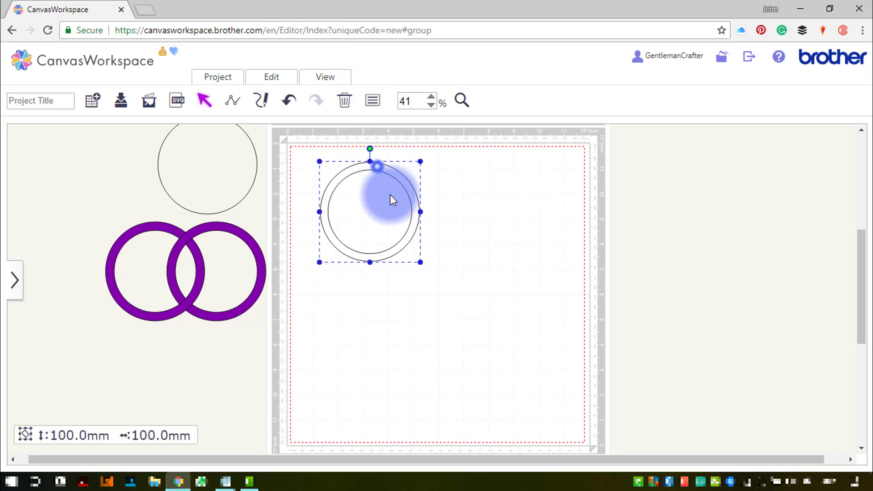
key("ctrl+c")
key("ctrl+v")
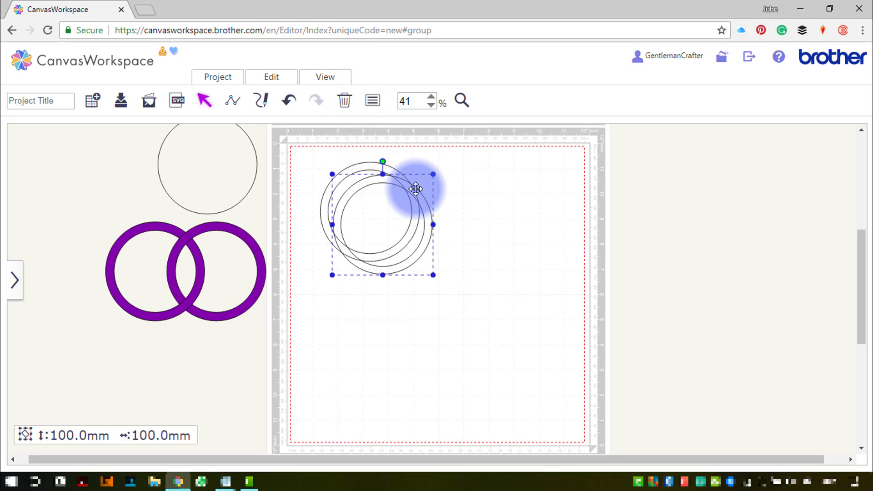
left_click_drag(416, 190, 470, 229)
- Paste another ring copy, then select the two lower ring copies and delete them
key("ctrl+v")
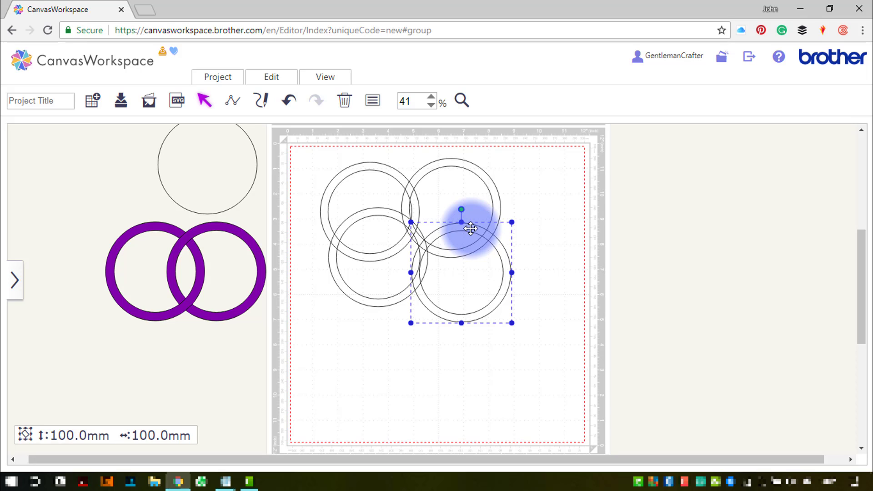
left_click_drag(545, 322, 369, 293)
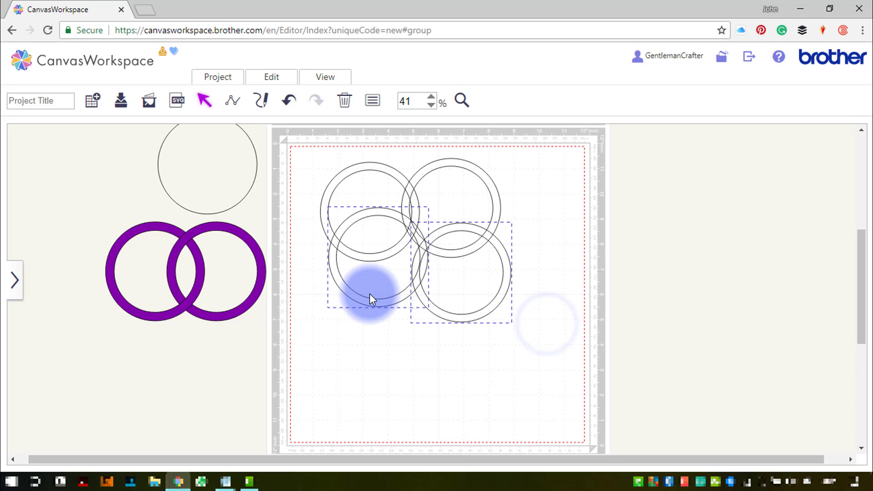
key("Delete")
- Move the ring copy left to overlap the first ring and align both rings vertically
left_click(444, 249)
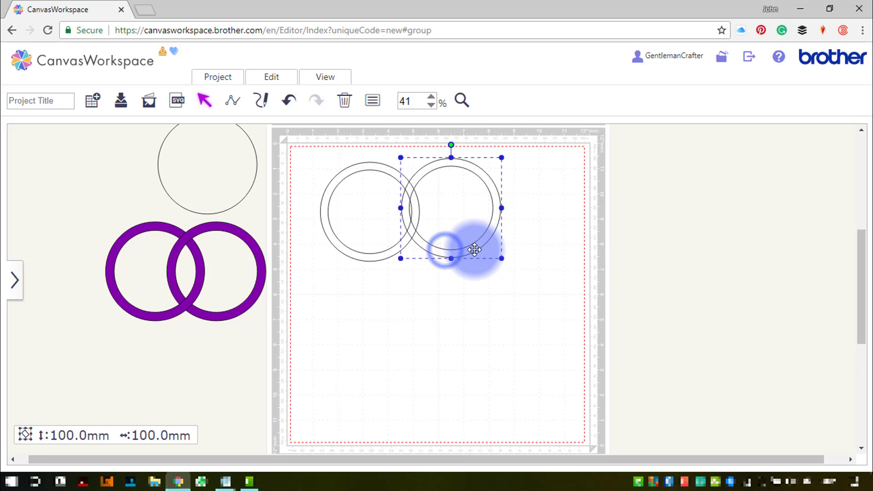
left_click_drag(474, 249, 433, 256)
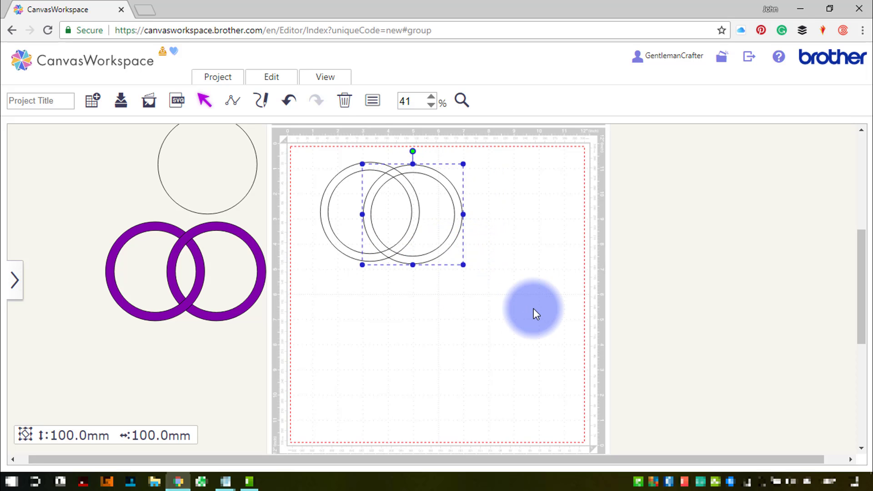
left_click_drag(533, 312, 353, 217)
left_click(271, 78)
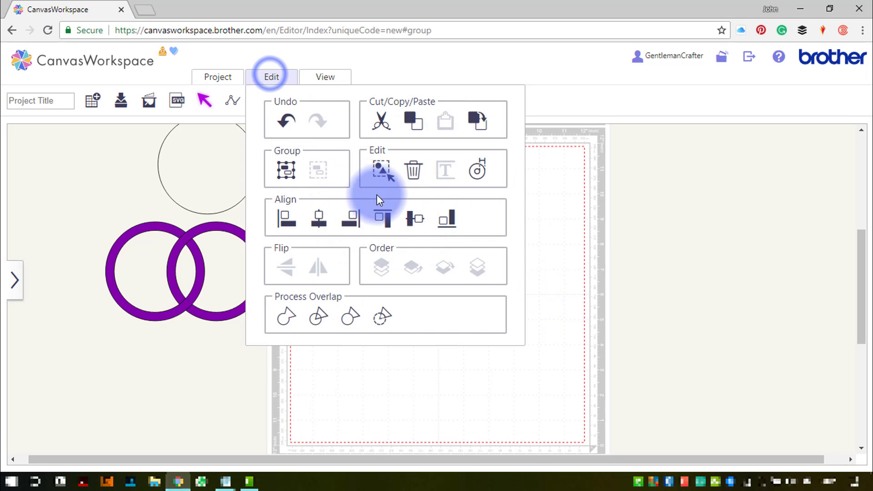
left_click(409, 222)
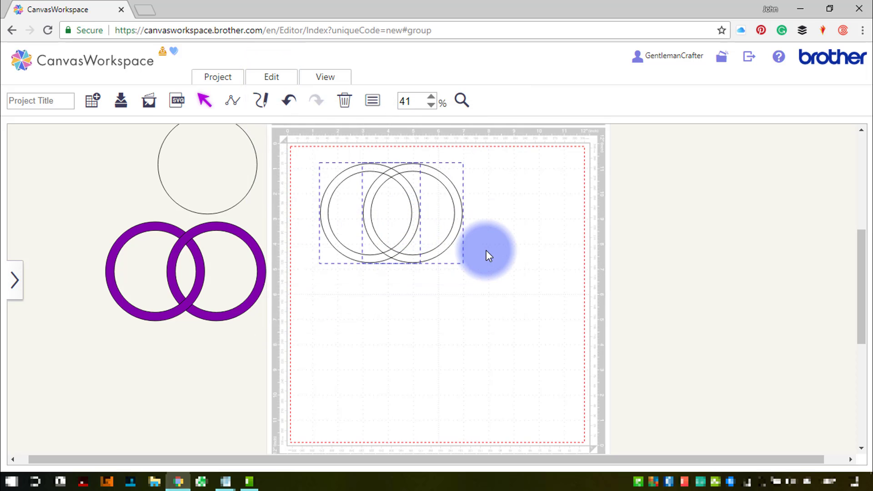
- Paste a copy of the ring pair and position it below, overlapping the first pair
key("ctrl+v")
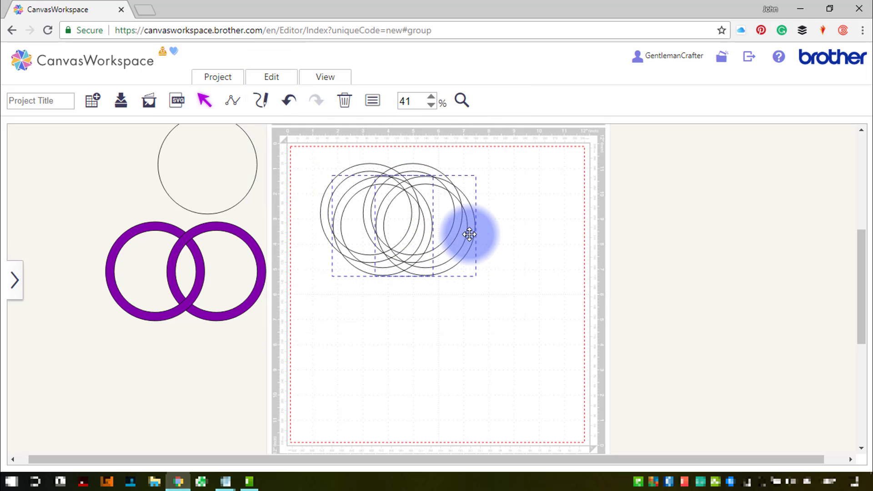
key("ctrl+g")
left_click_drag(469, 235, 463, 318)
left_click_drag(502, 210, 362, 196)
left_click_drag(459, 317, 454, 270)
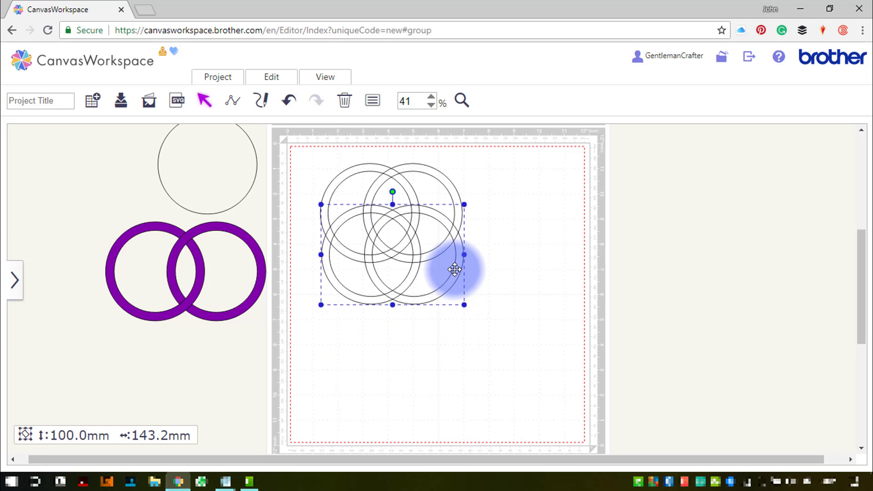
- Select all four rings on the mat and set their fill colour to lime green
left_click_drag(497, 296, 355, 176)
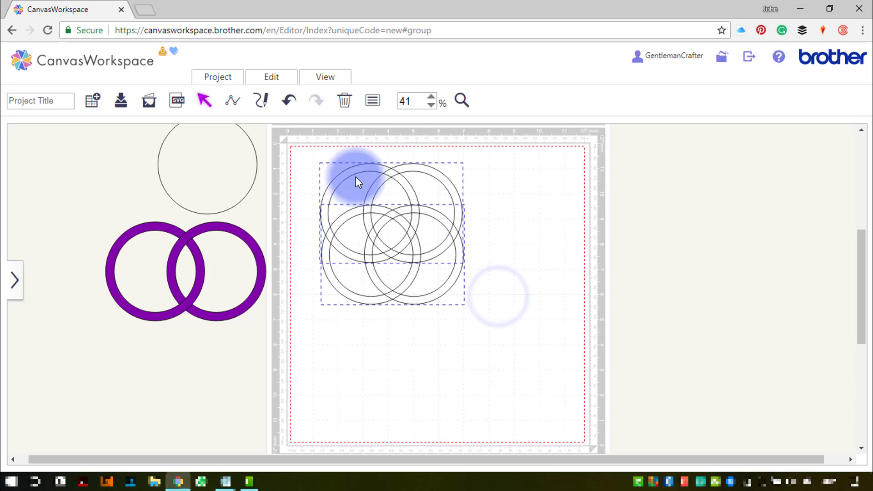
left_click(281, 75)
left_click(318, 219)
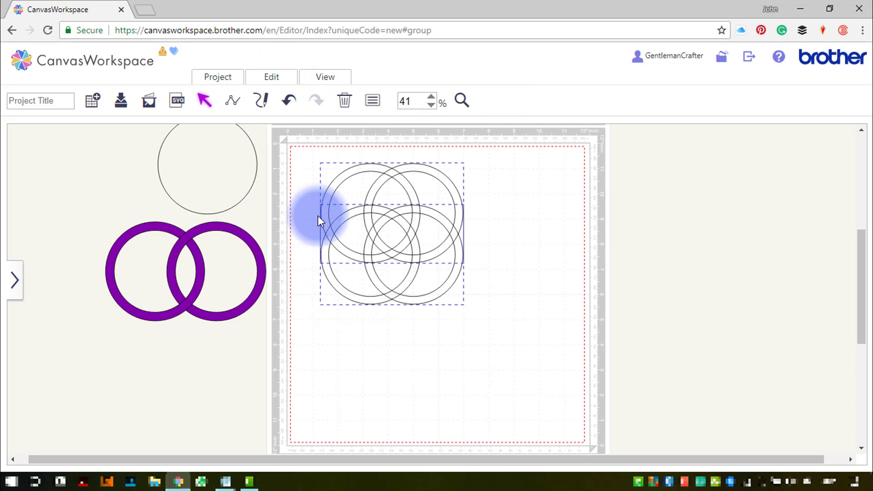
left_click(502, 245)
left_click(447, 182)
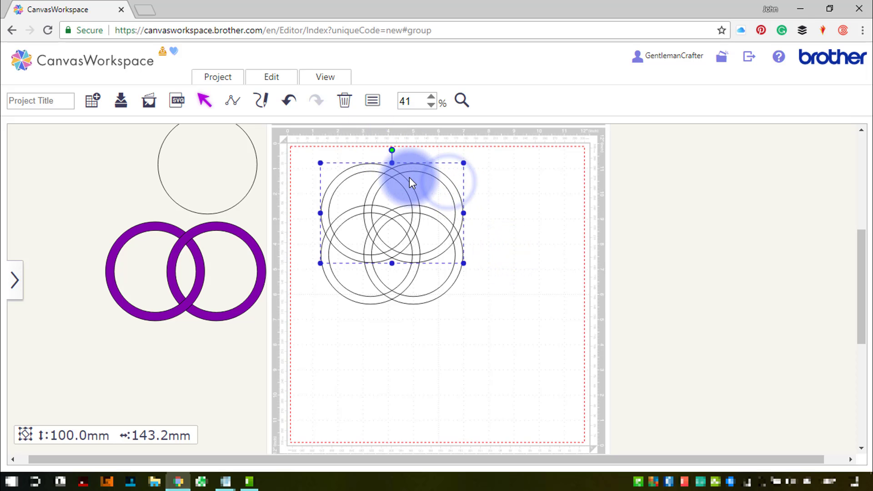
left_click(444, 286)
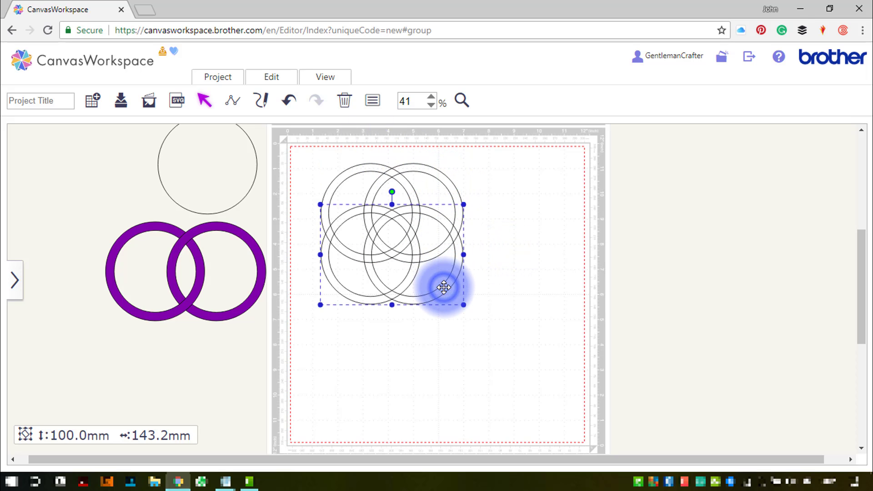
left_click(527, 304)
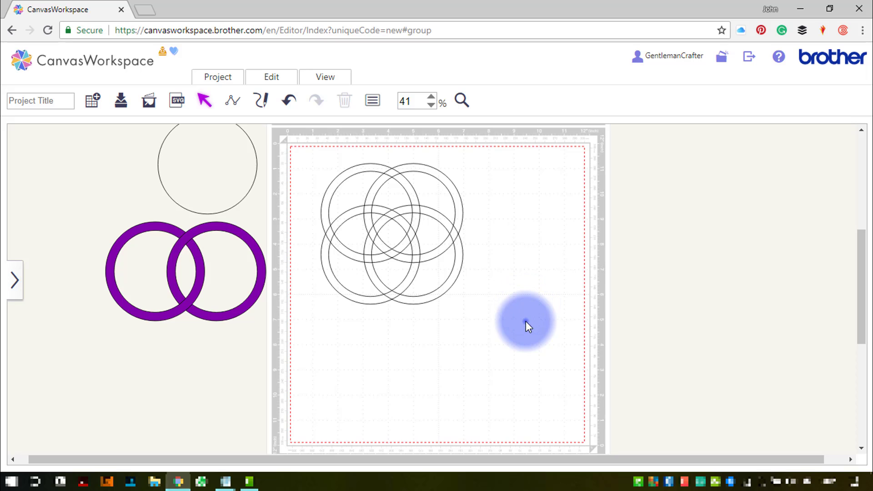
left_click_drag(526, 320, 324, 207)
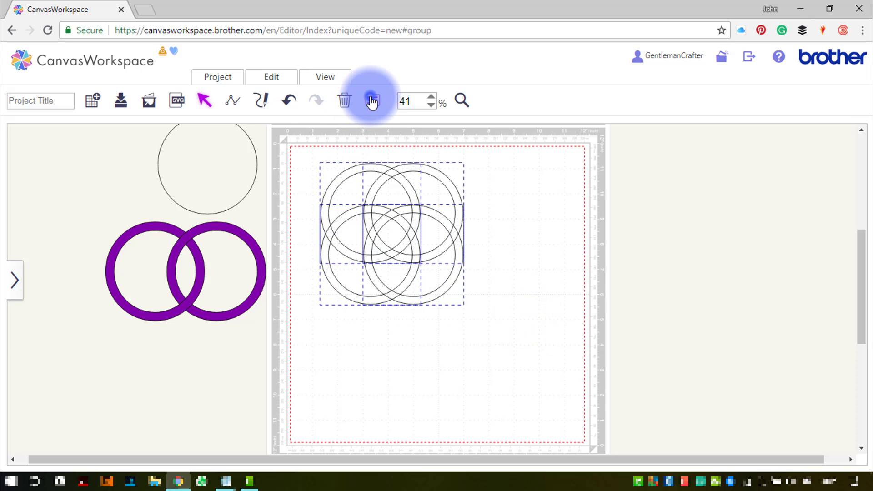
left_click(372, 100)
left_click(75, 172)
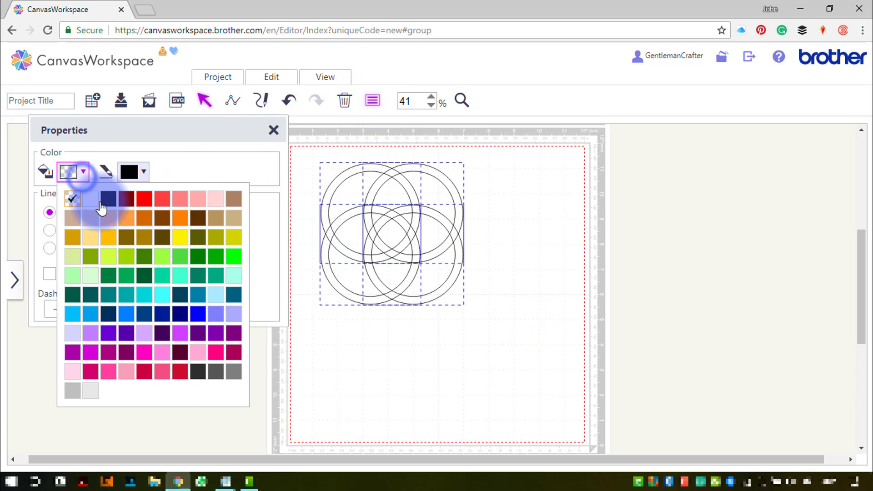
left_click(131, 255)
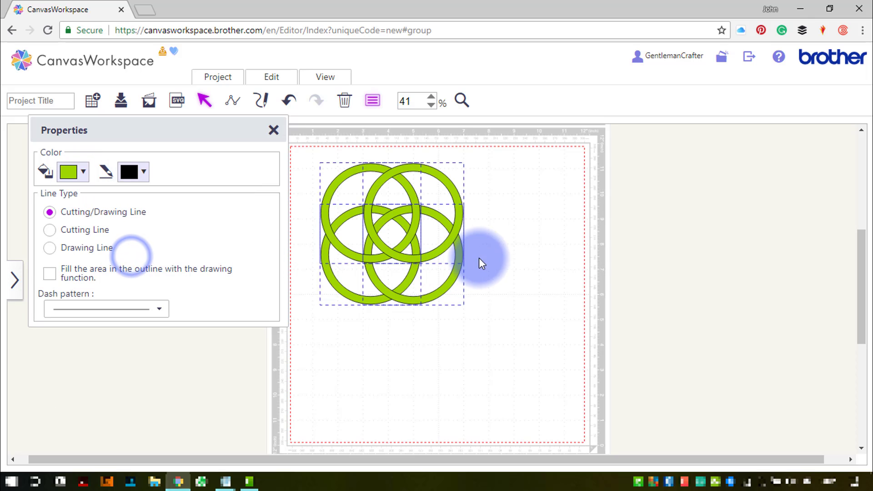
left_click(275, 129)
- Select all the rings and split them at every overlap with the Process Overlap divide option
left_click(317, 77)
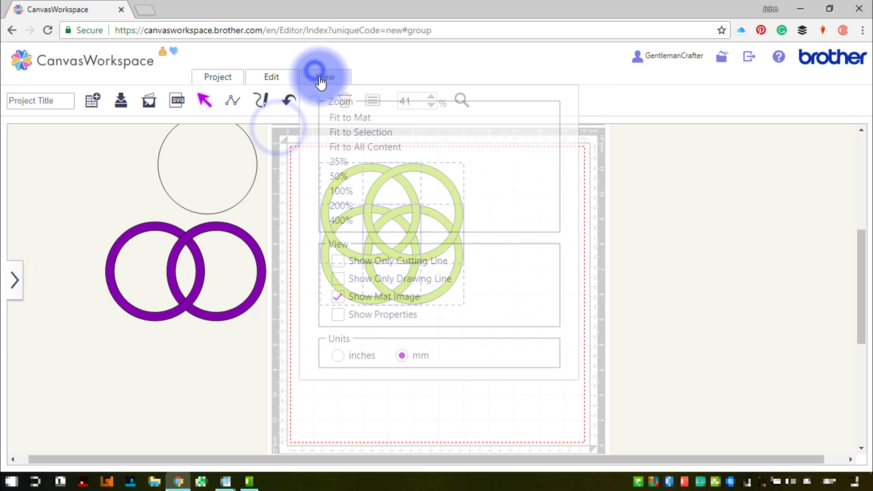
left_click(334, 129)
left_click(645, 293)
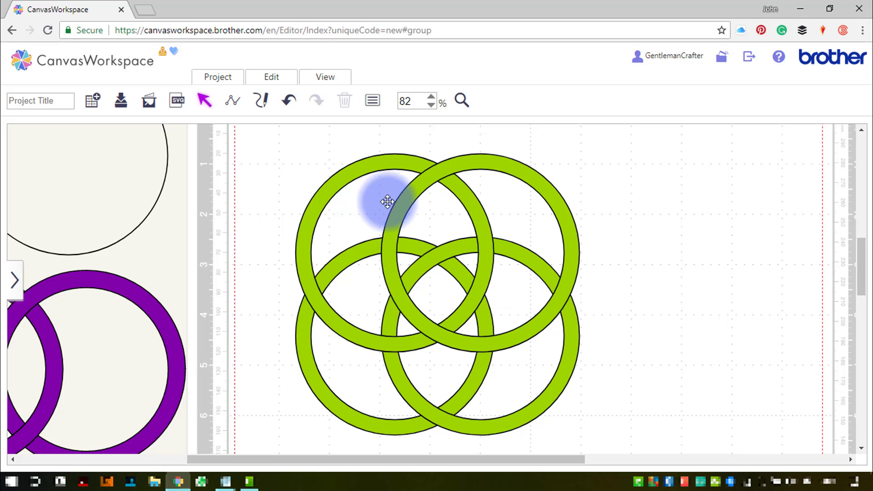
left_click_drag(269, 135, 600, 438)
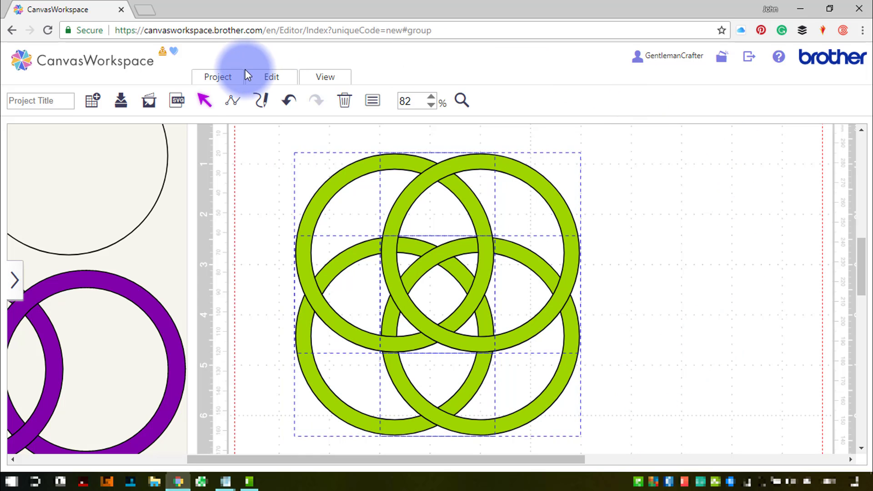
left_click(270, 75)
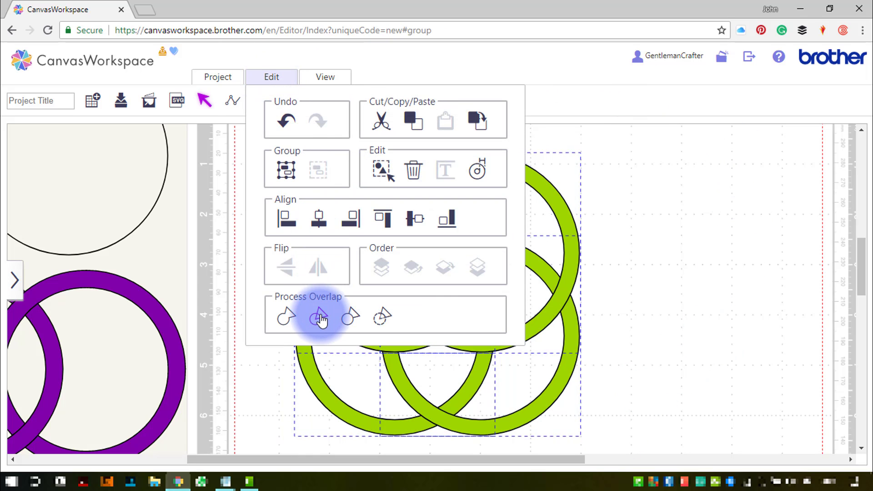
left_click(319, 317)
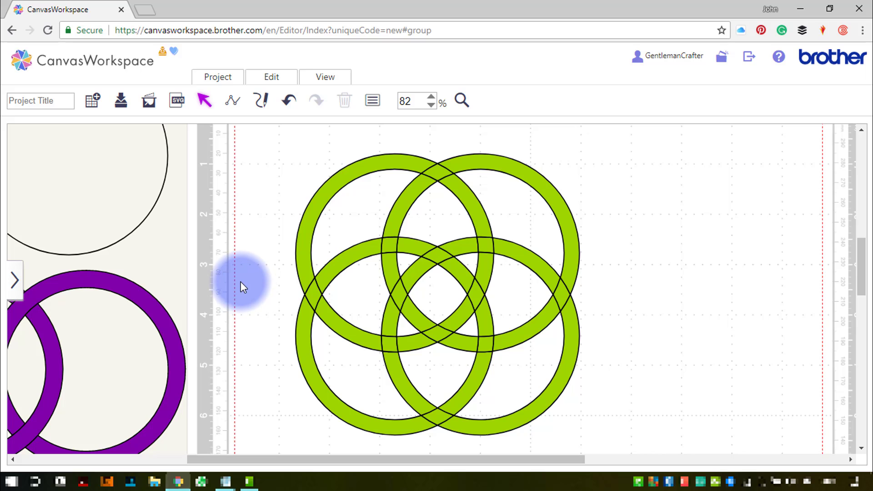
- Select the upper-left ring segment with the small crossing piece at its top and weld them together
left_click(385, 164)
left_click(437, 171)
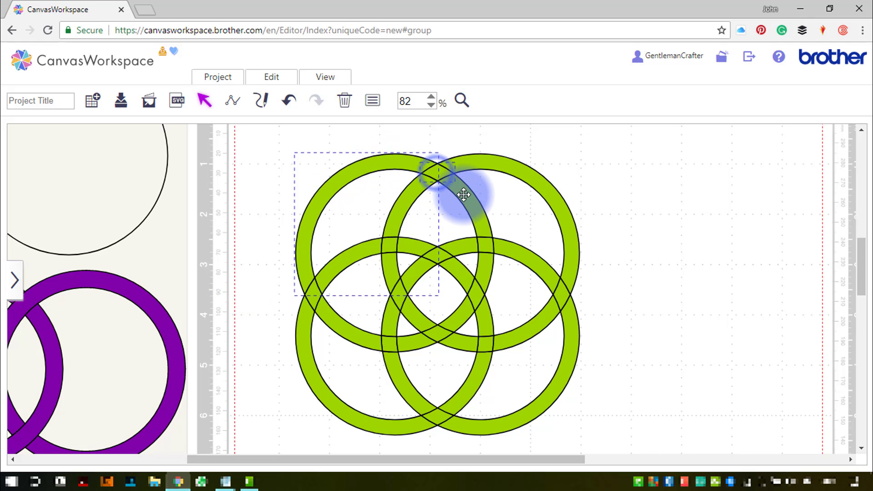
left_click(278, 77)
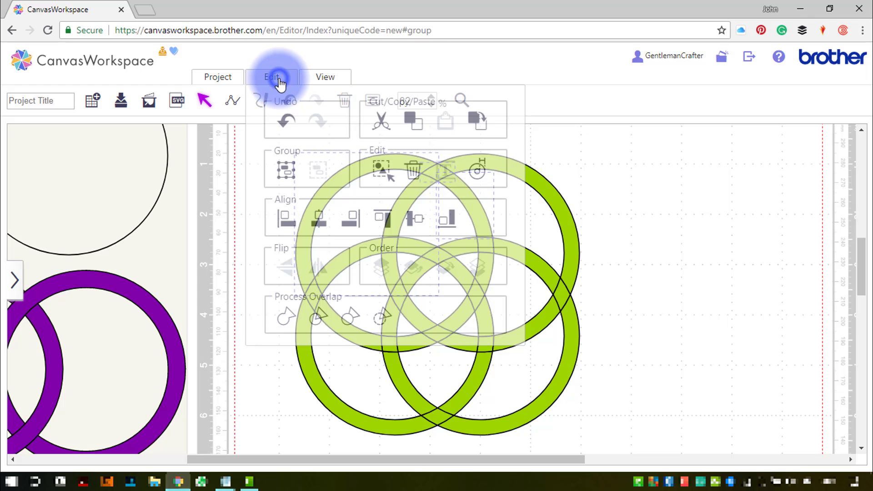
left_click(284, 121)
left_click(286, 317)
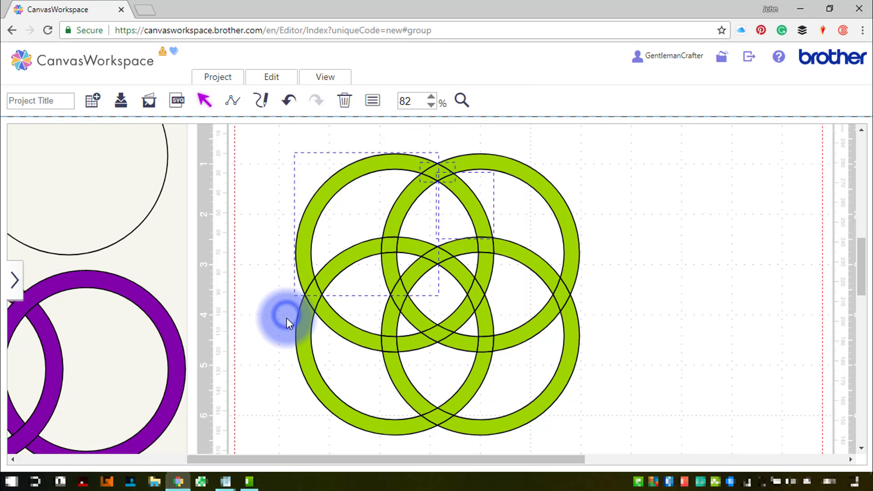
- Select the upper-right ring's segment together with its crossing piece on the right and weld them
left_click(520, 171)
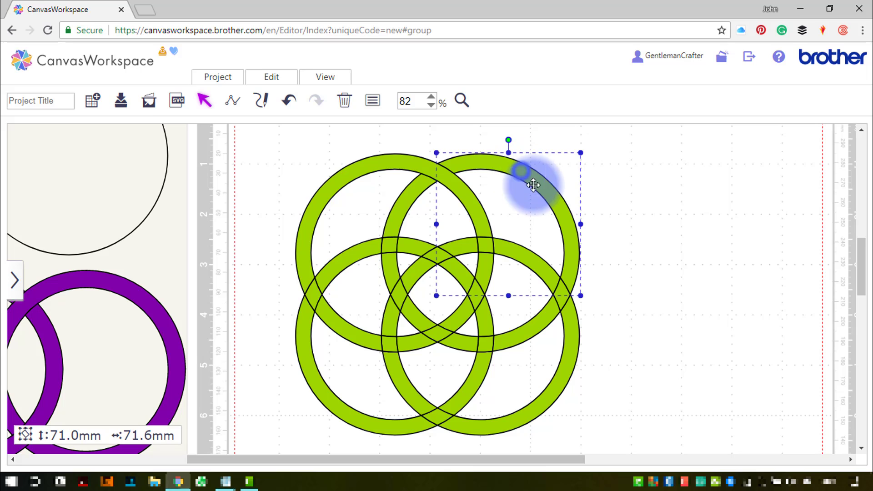
left_click(564, 295, "shift")
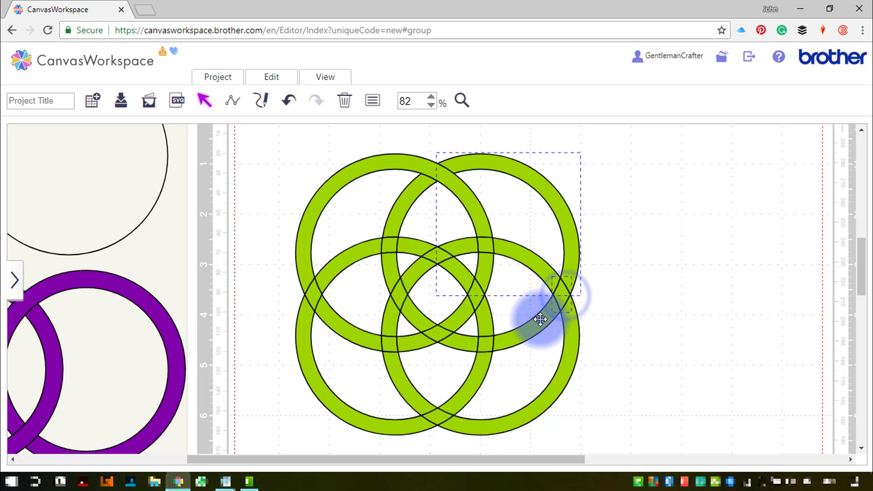
left_click(540, 320, "shift")
left_click(279, 81)
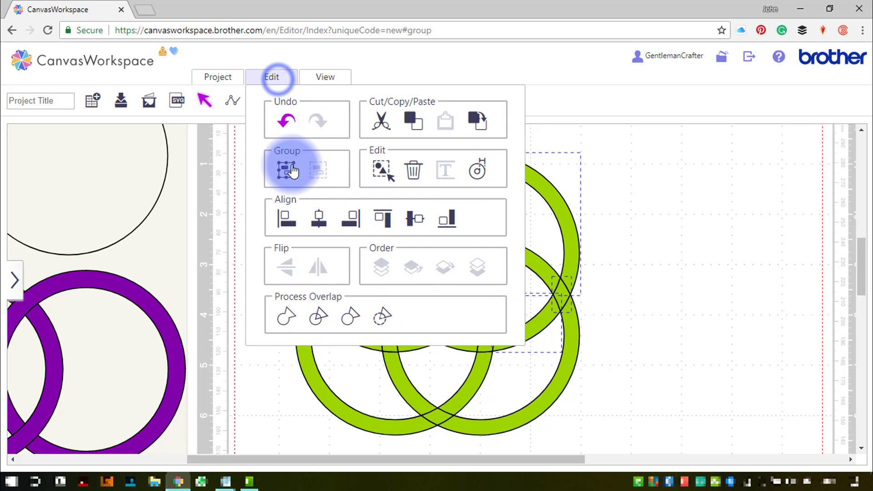
left_click(282, 316)
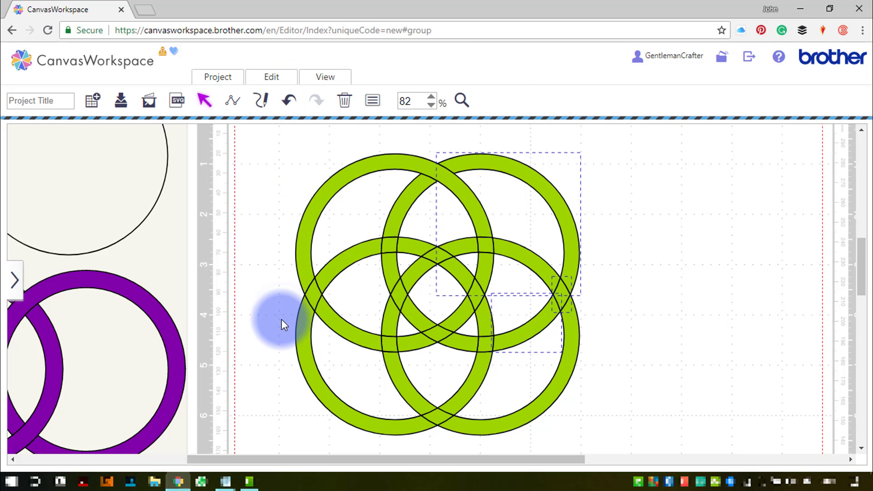
- Select the lower-right ring segment and the crossing pieces at the bottom, then weld them together
left_click(361, 339)
left_click(522, 410)
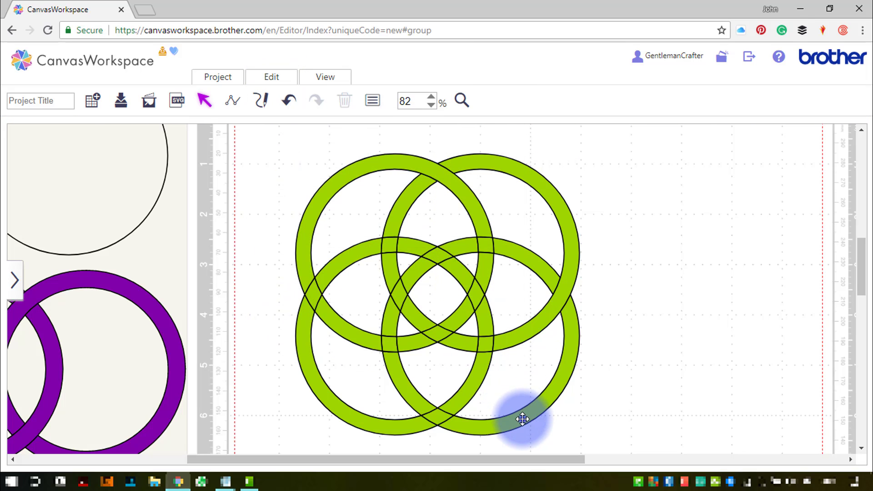
left_click(437, 415)
left_click(408, 386)
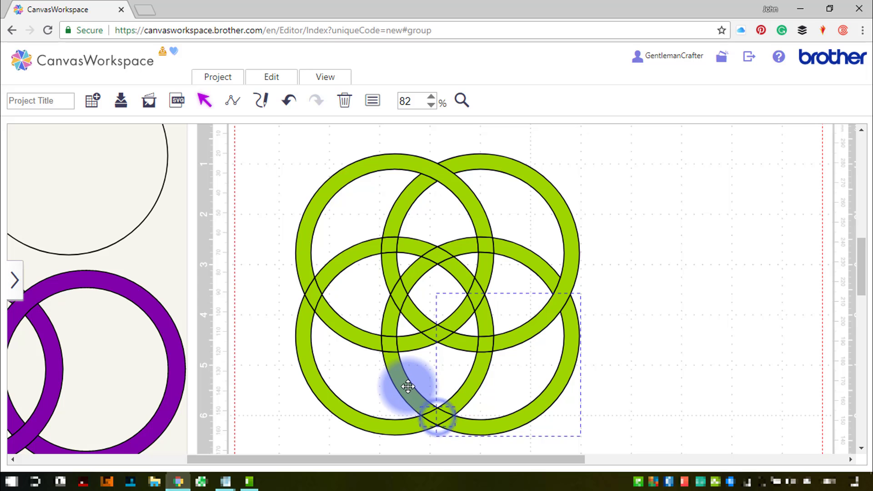
left_click(343, 228)
left_click(271, 78)
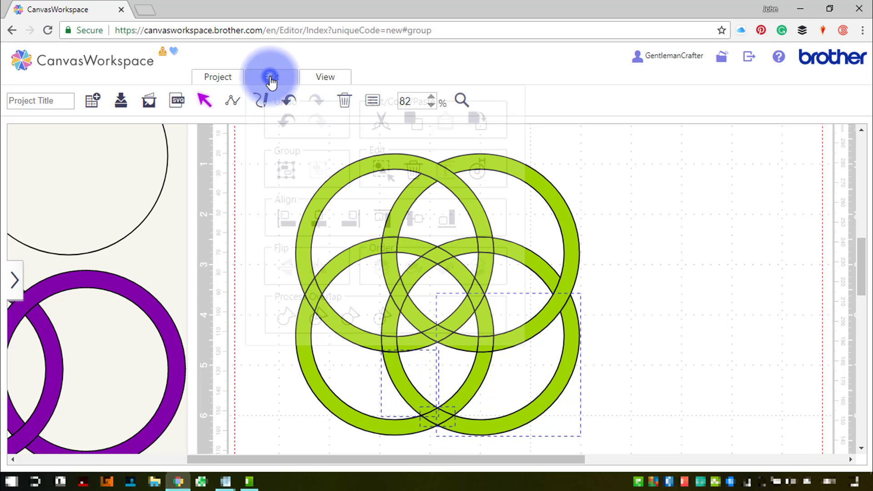
left_click(291, 316)
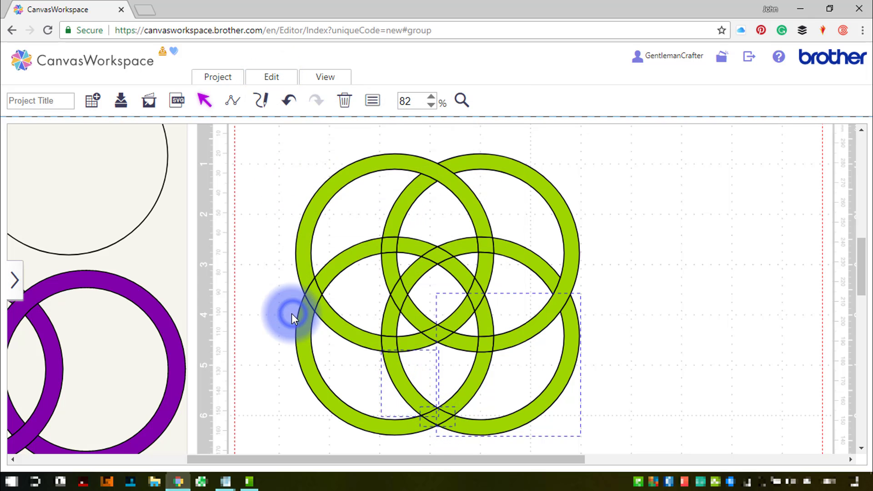
- Select the lower-left ring segment and its crossing piece on the left and weld them together
left_click(302, 335)
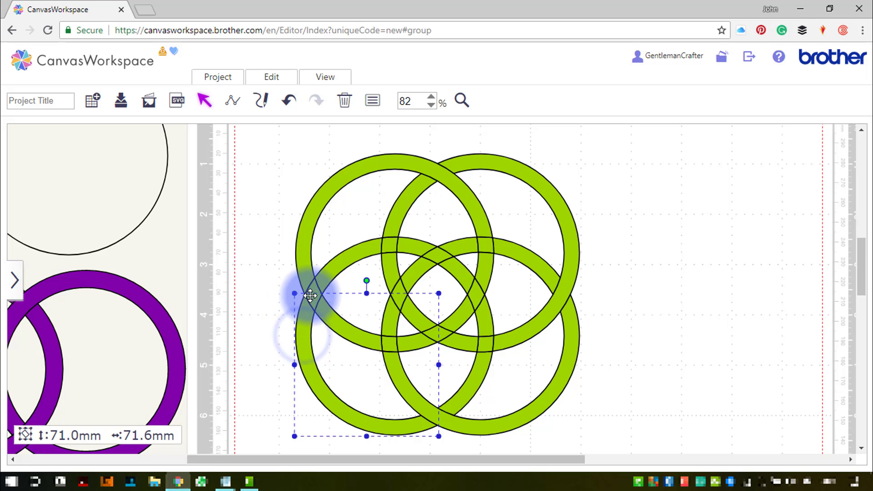
left_click(308, 296)
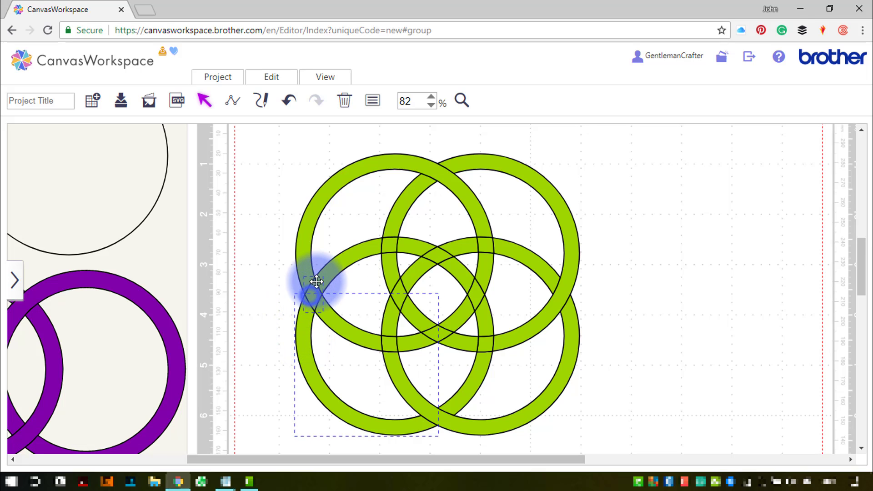
left_click(272, 77)
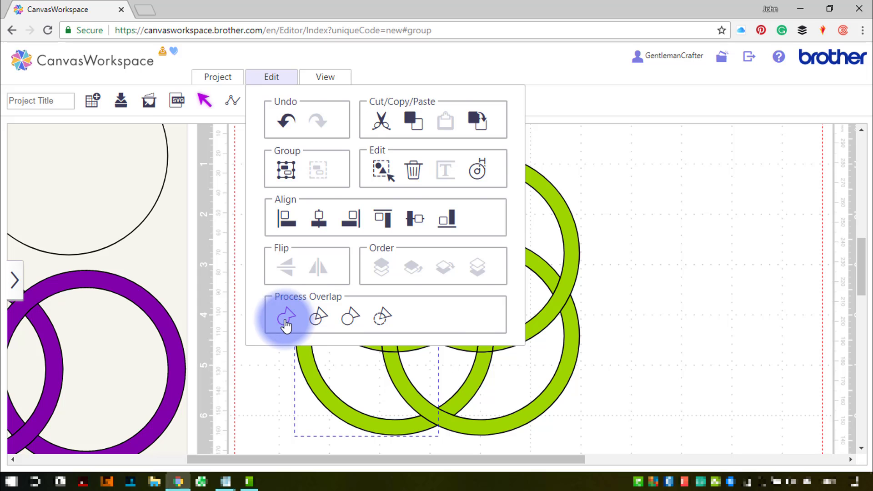
left_click(285, 321)
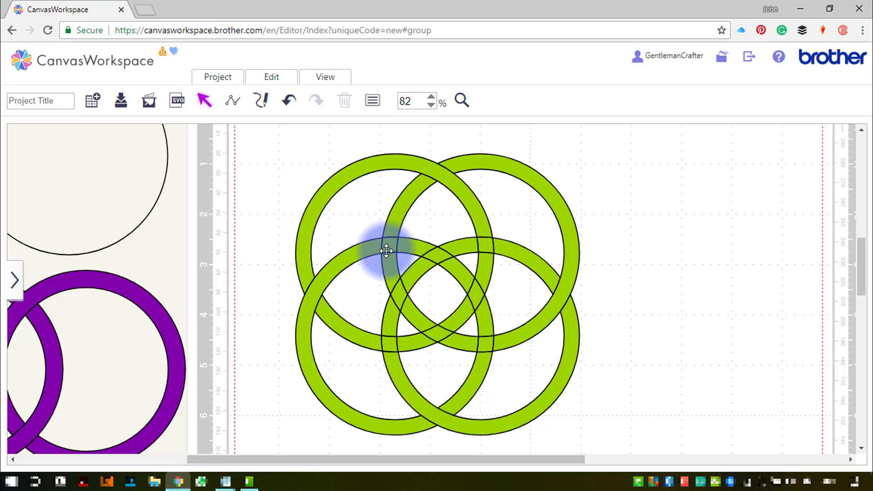
- Weld the crossing pieces where the upper rings meet near the top centre
left_click(396, 215)
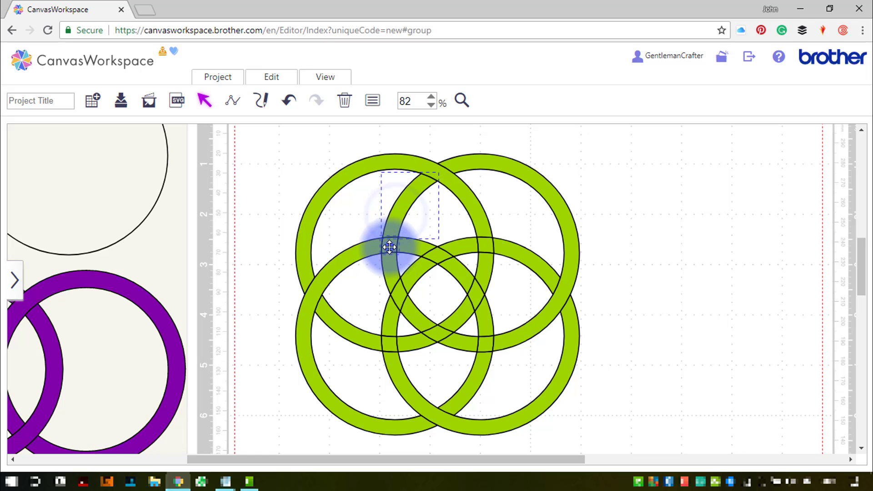
left_click(265, 78)
left_click(284, 315)
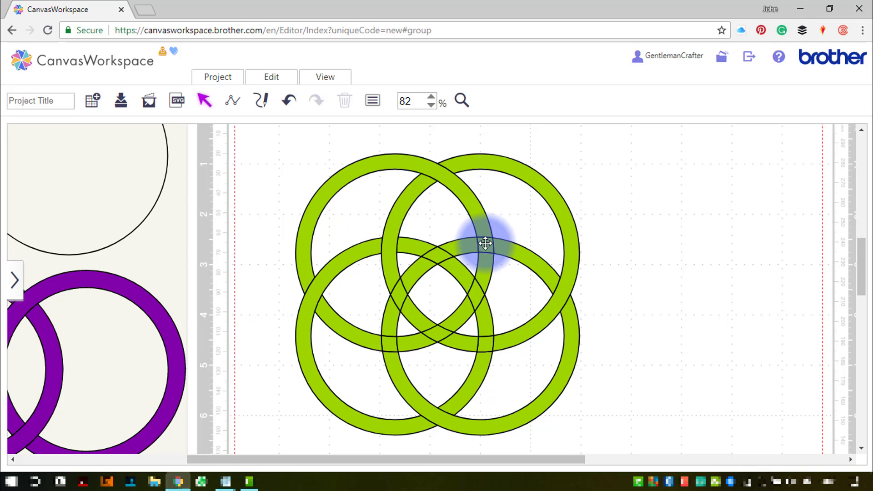
- Select the crossing pieces at the centre-right intersection and weld them together
left_click(468, 245)
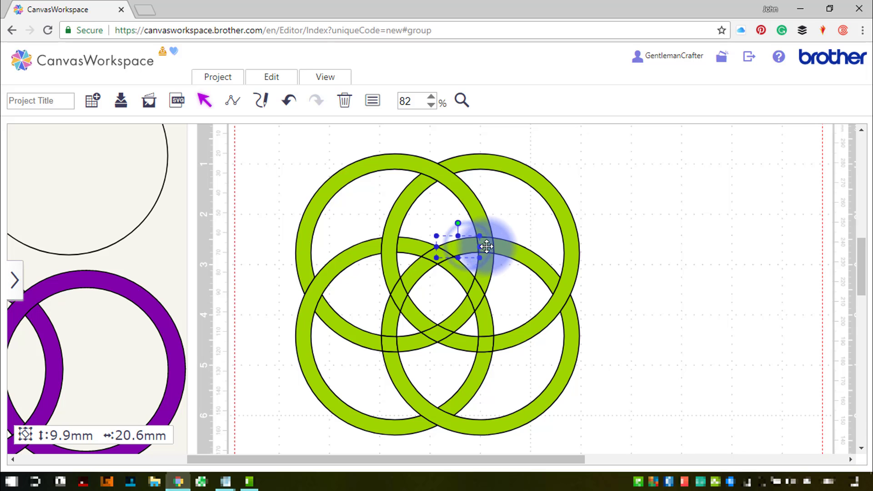
left_click(486, 246, "shift")
left_click(505, 249, "shift")
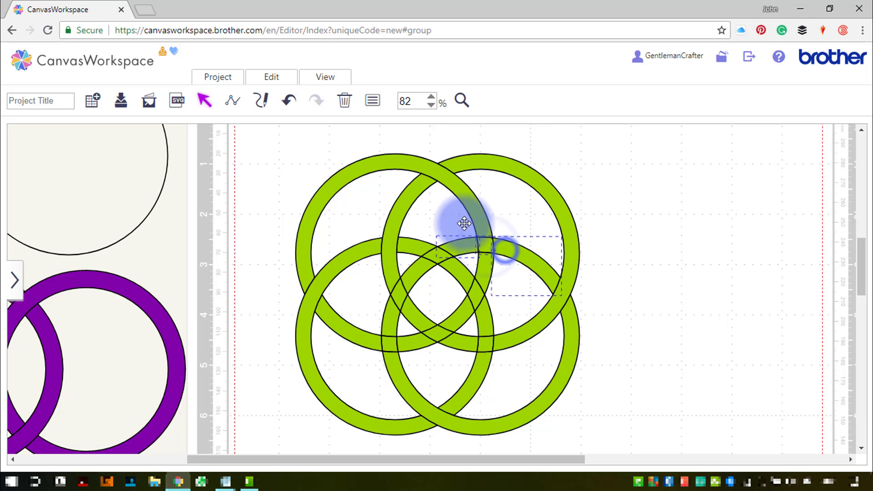
left_click(275, 77)
left_click(282, 313)
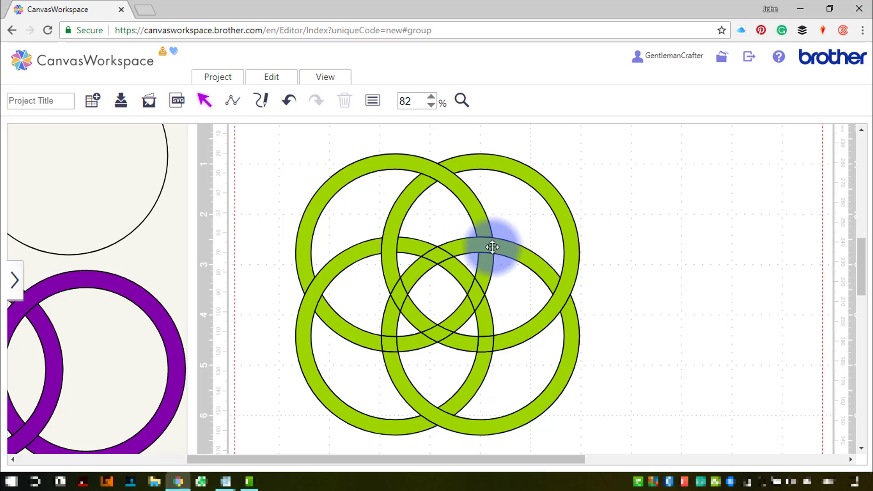
- Select the crossing pieces at the lower centre-right intersection and weld them together
left_click(481, 337)
left_click(484, 349, "shift")
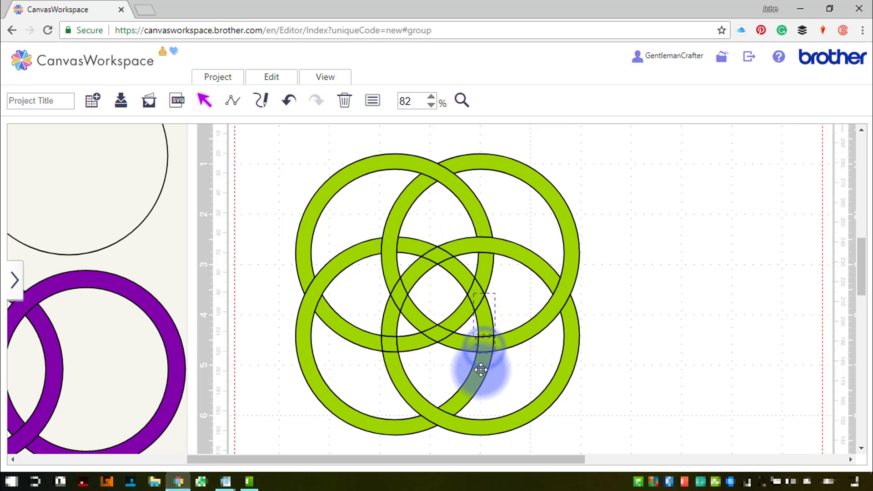
left_click(481, 370, "shift")
left_click(272, 81)
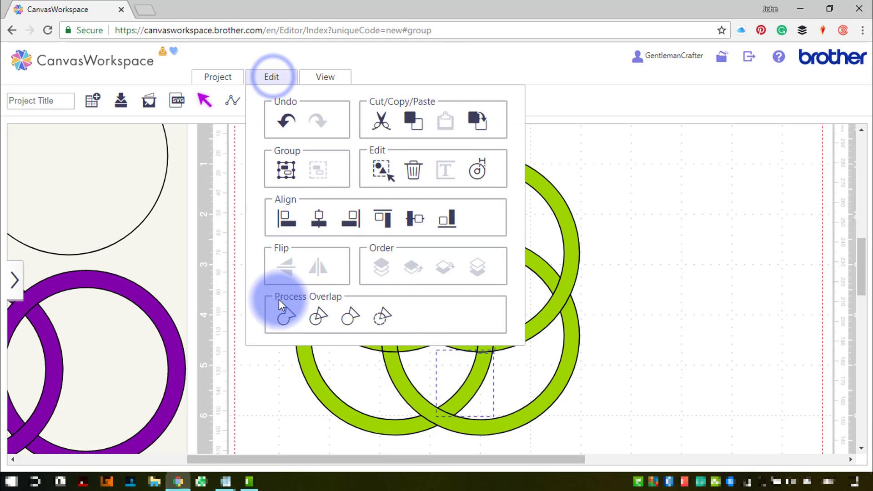
left_click(281, 312)
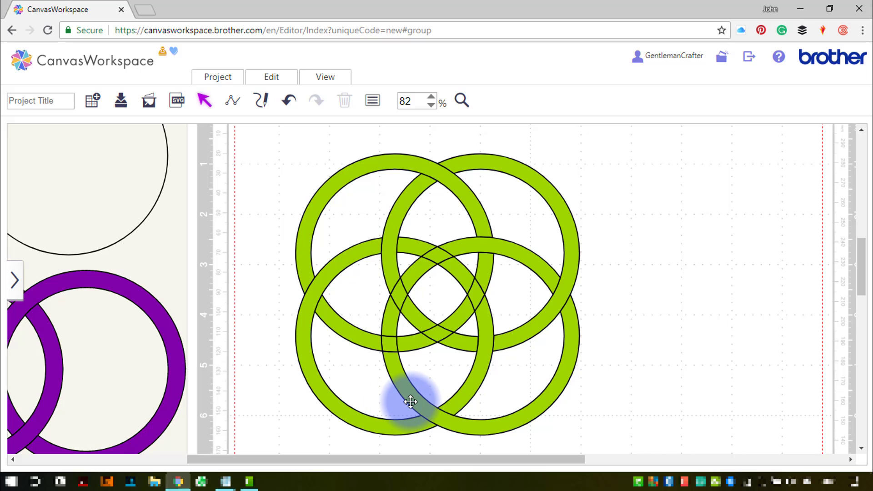
- Select the two crossing pieces at the lower-left centre intersection and weld them together
left_click(399, 345)
left_click(389, 342, "shift")
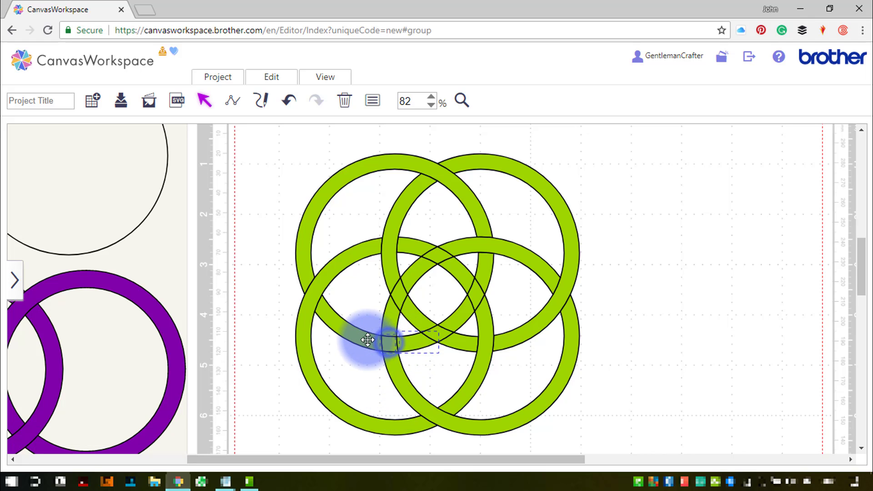
left_click(278, 77)
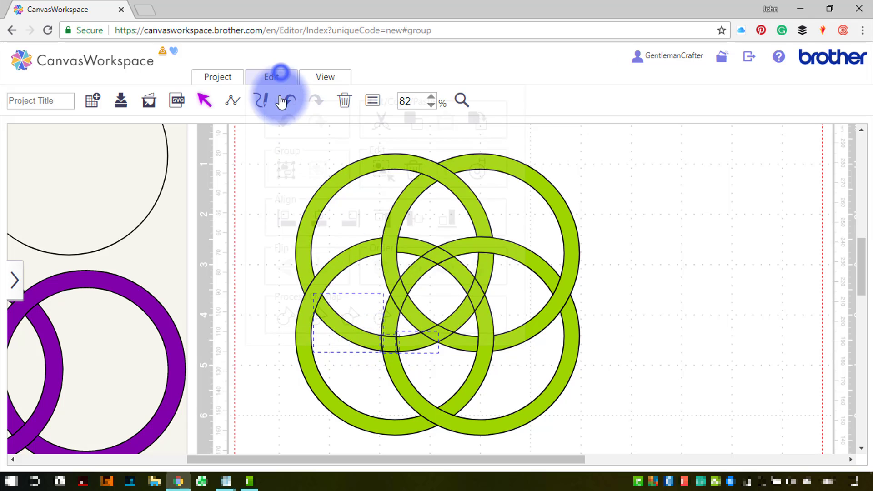
left_click(286, 312)
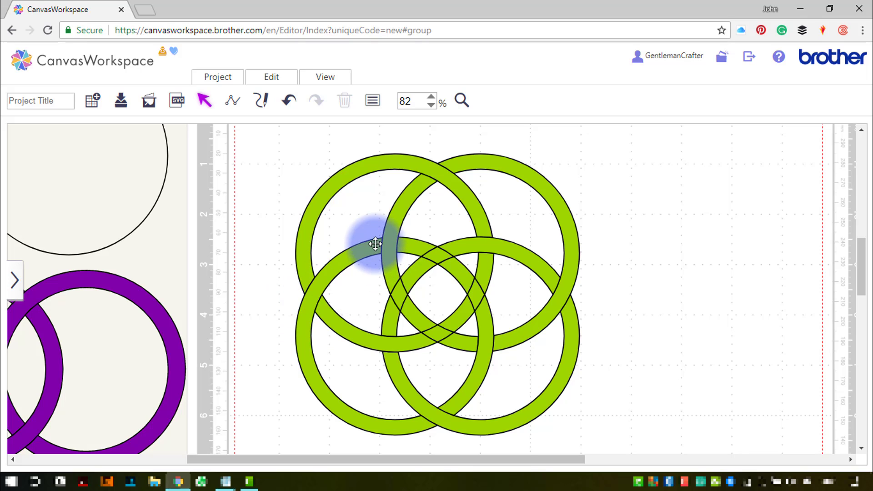
- Select the crossing pieces at the upper centre intersection and weld them together
left_click(431, 247)
left_click(454, 269, "shift")
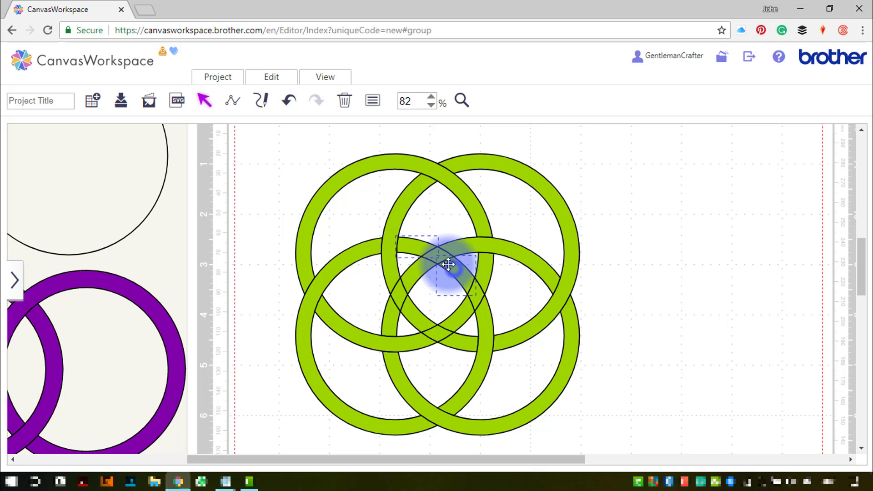
left_click(268, 78)
left_click(289, 313)
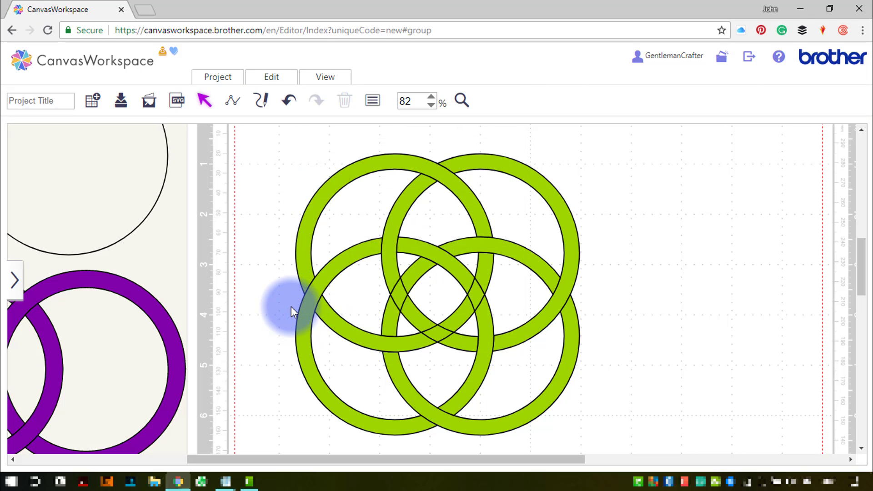
- Select the ring pieces around the centre-right crossing and weld them into one segment
left_click(432, 293)
left_click(488, 267)
left_click(487, 277)
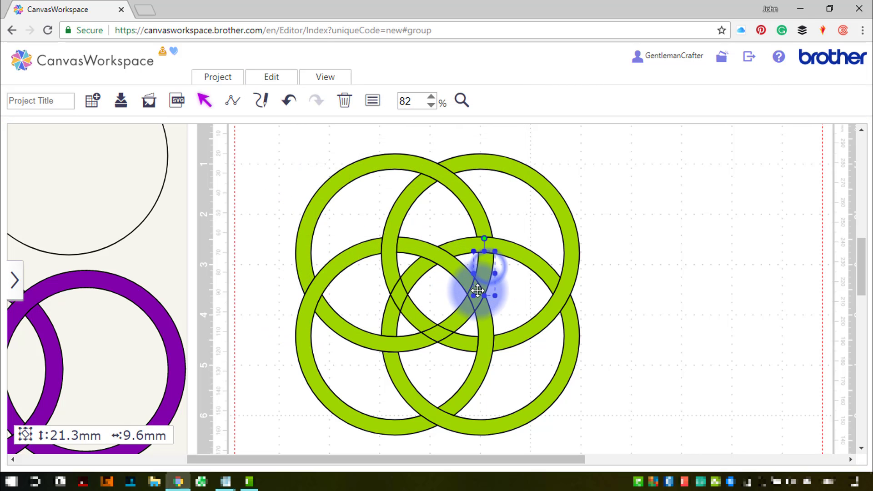
left_click(464, 312, "shift")
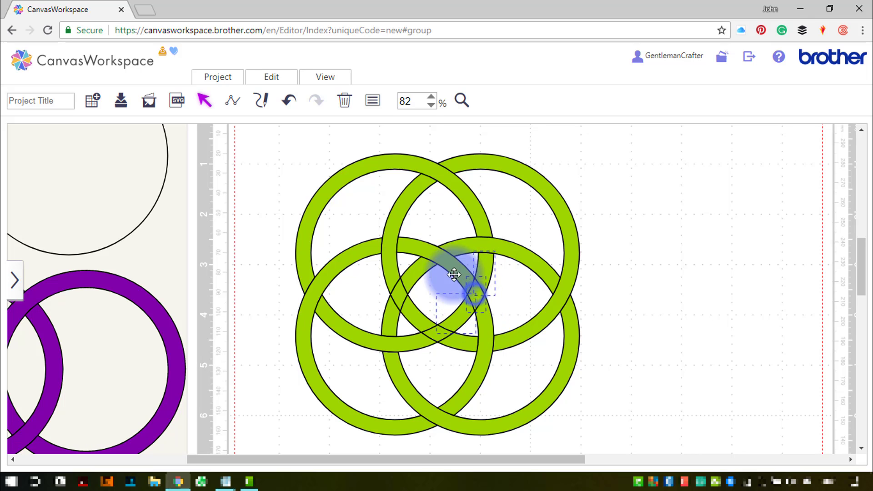
left_click(271, 78)
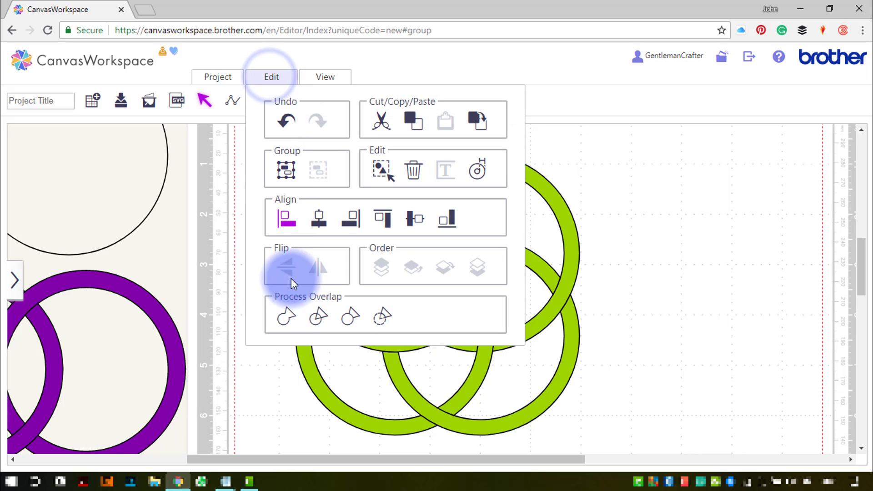
left_click(286, 317)
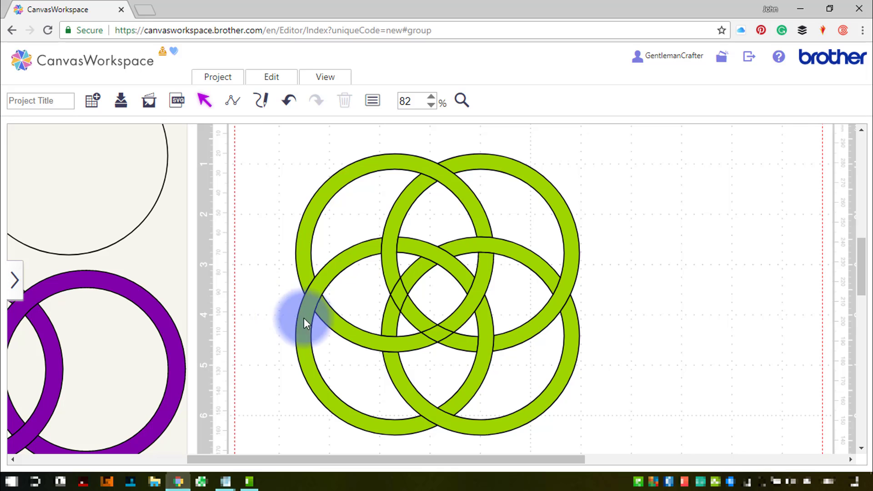
- Select the pieces at the bottom-centre crossing of the middle rings and weld them together
left_click(461, 341)
left_click(420, 318, "shift")
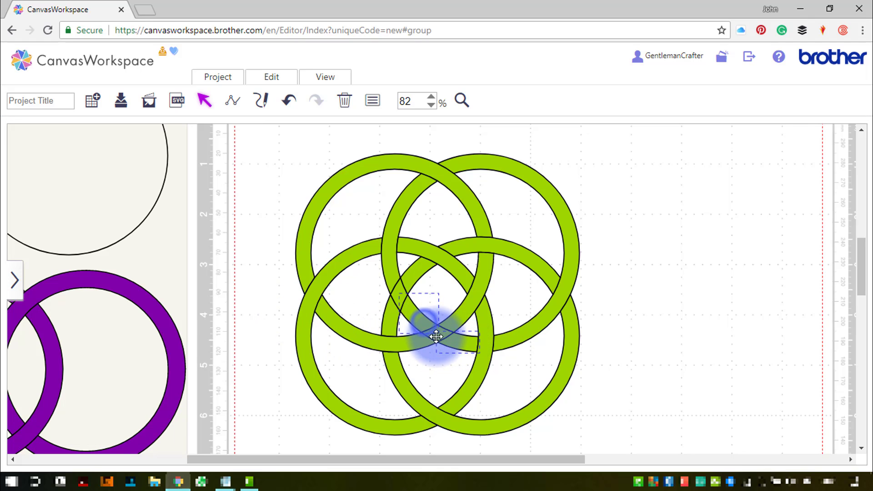
left_click(437, 335, "shift")
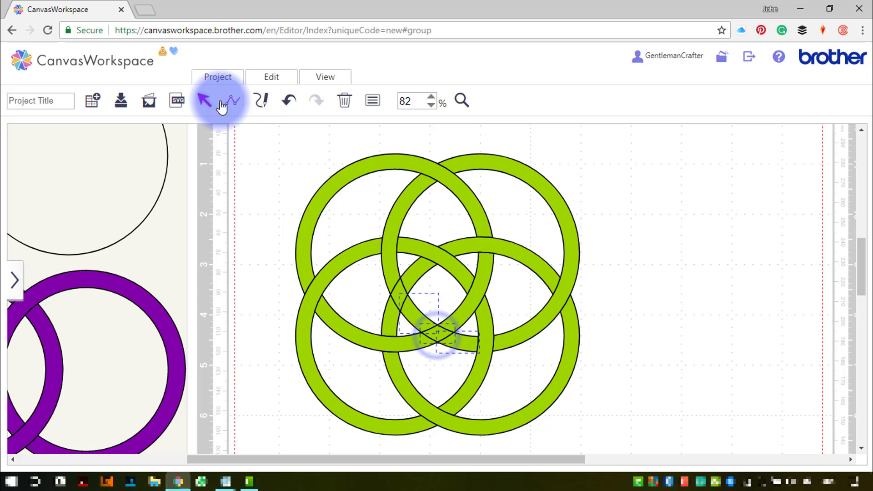
left_click(268, 85)
left_click(284, 314)
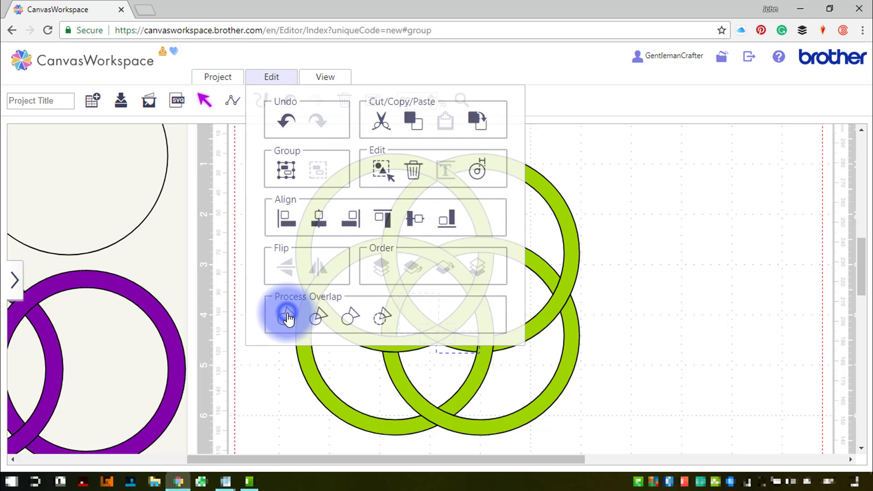
- Select the pieces at the centre-left crossing and weld them together
left_click(396, 300)
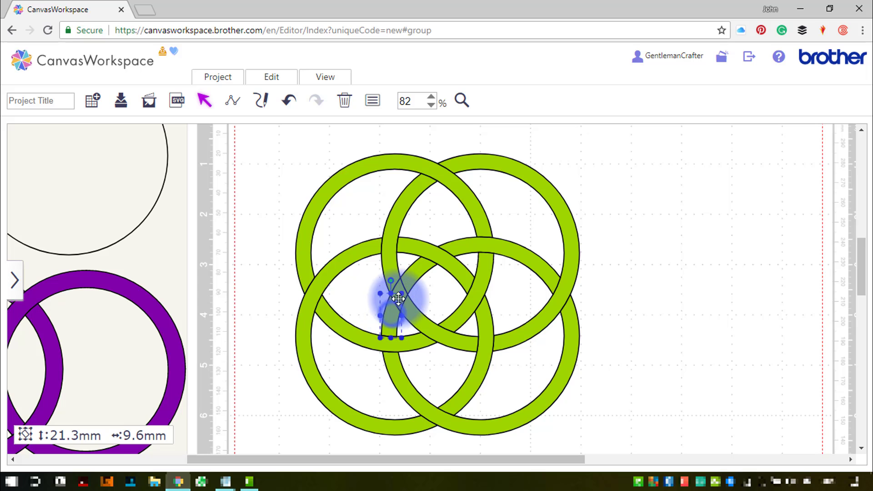
left_click(416, 276, "shift")
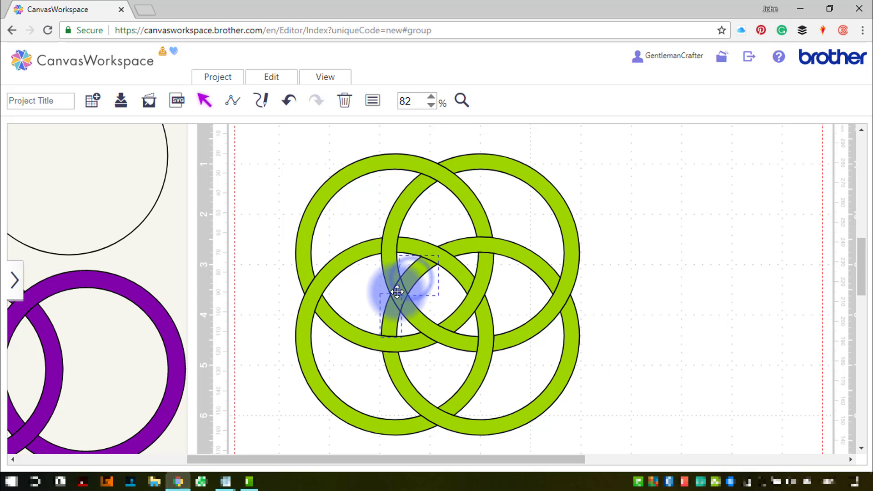
left_click(397, 291, "shift")
left_click(272, 78)
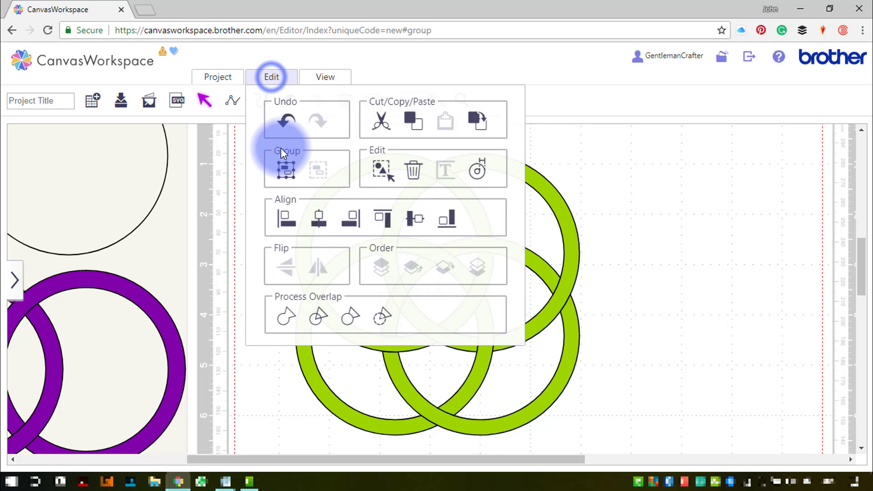
left_click(274, 312)
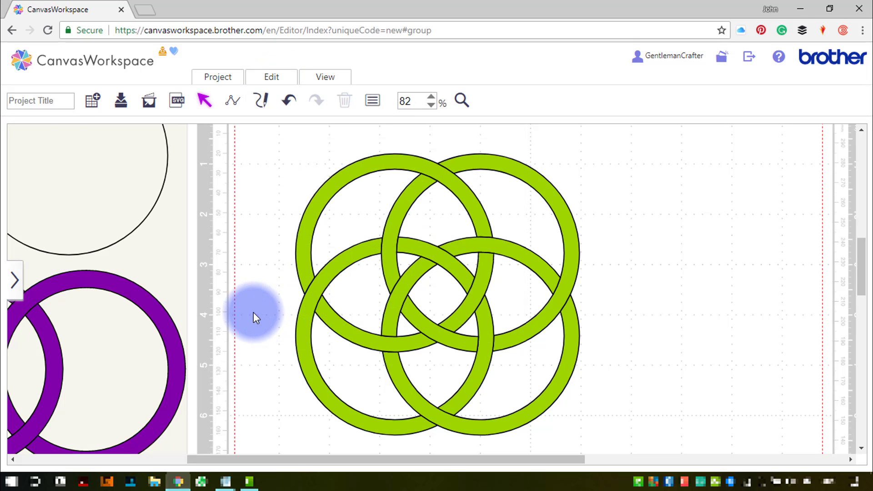
- Select the upper-left ring's segments, open Properties, and set their fill colour to red
left_click(408, 158)
left_click(478, 281, "shift")
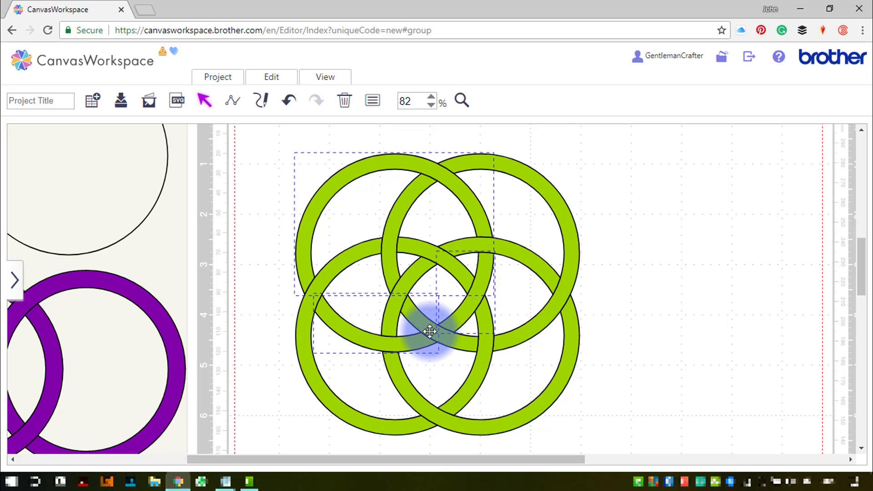
left_click(371, 100)
left_click_drag(253, 131, 243, 147)
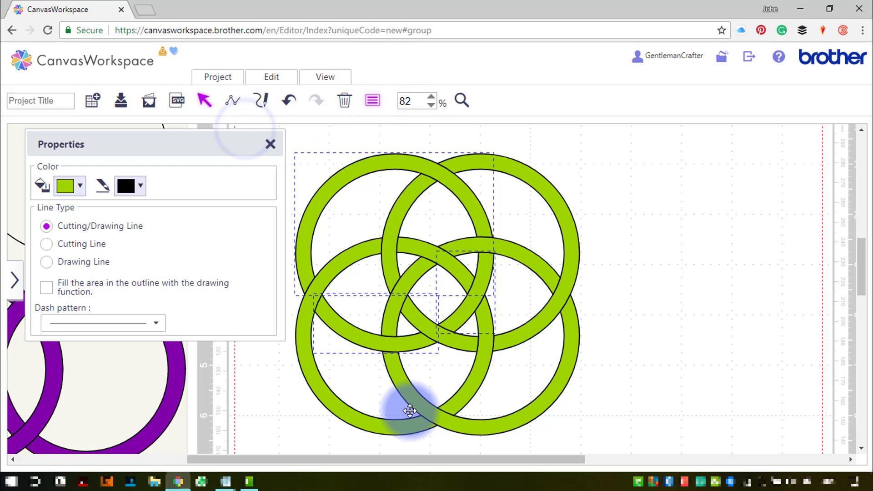
left_click_drag(413, 458, 384, 458)
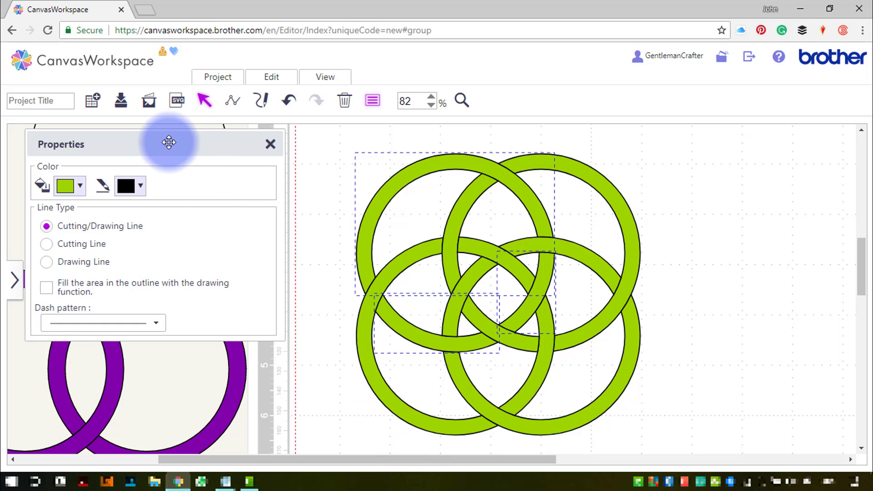
left_click_drag(168, 142, 182, 150)
left_click(94, 193)
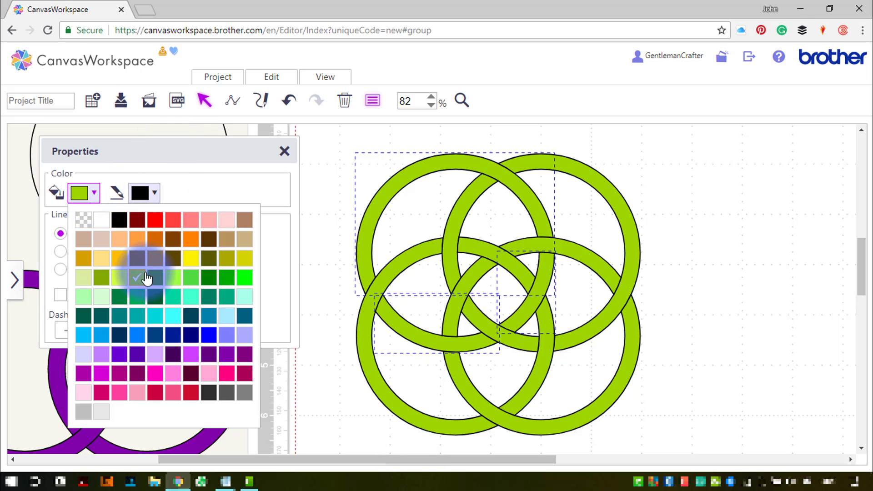
left_click(153, 224)
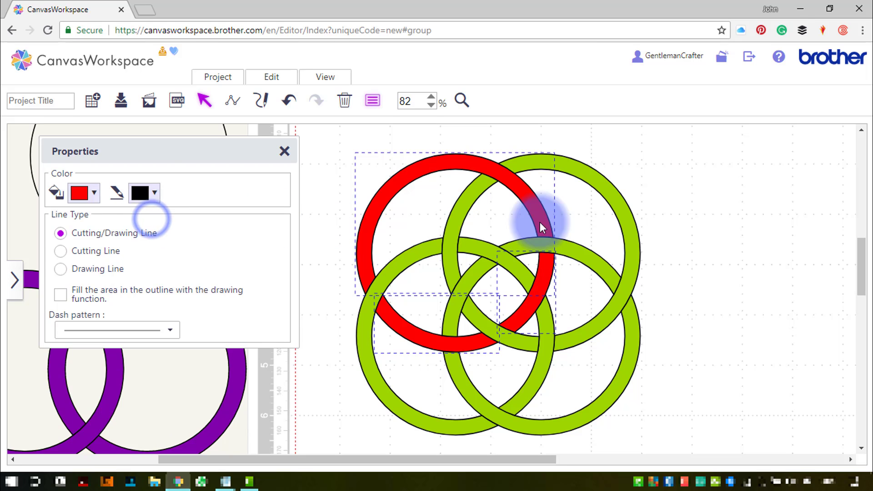
- Select the upper-right ring's segments and set their fill colour to yellow
left_click(459, 215)
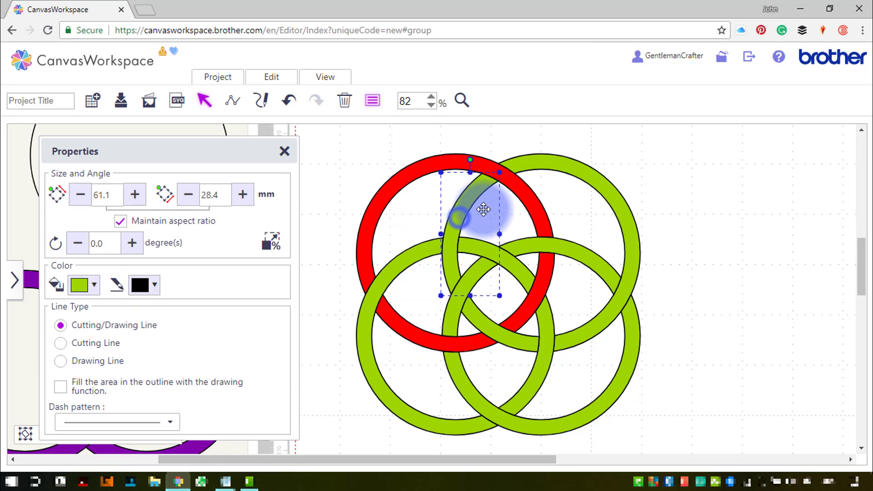
left_click(578, 167, "shift")
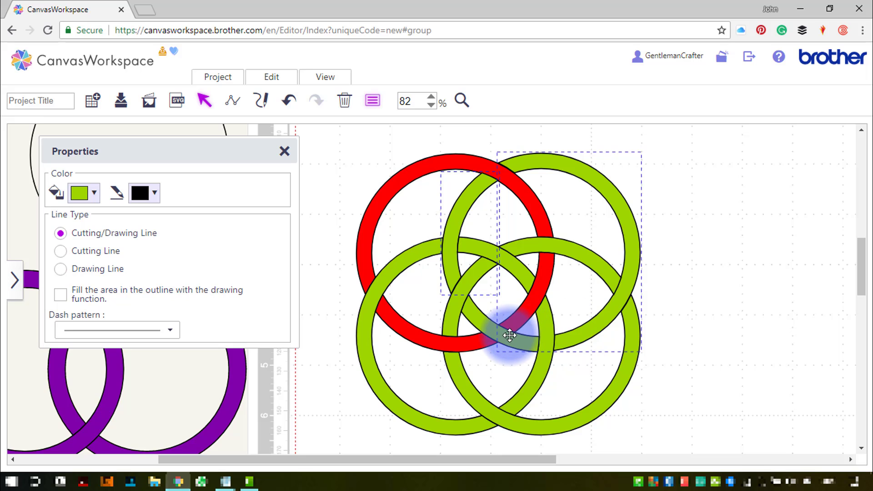
left_click(92, 201)
left_click(188, 259)
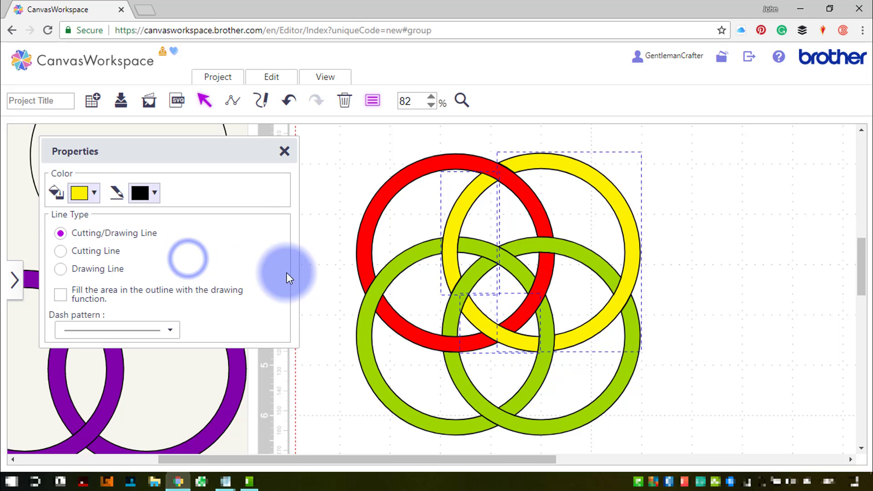
- Select the lower-right ring's segments and set their fill colour to orange
left_click(624, 380)
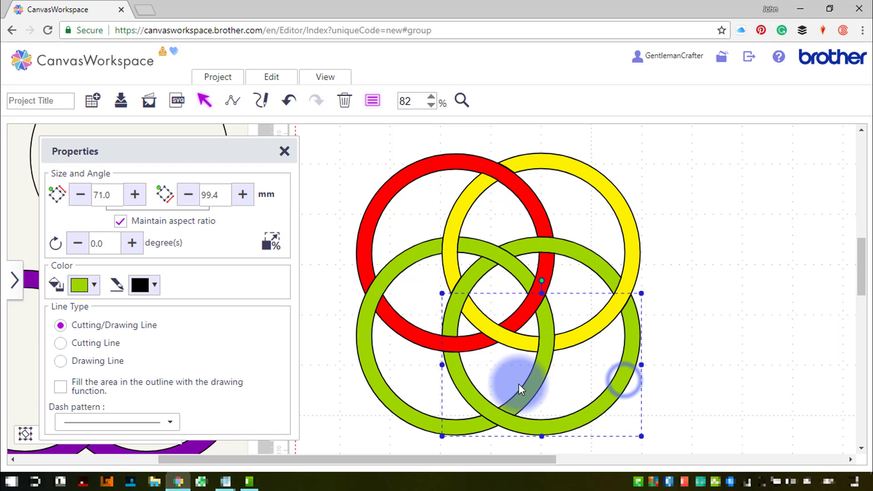
left_click(477, 273, "shift")
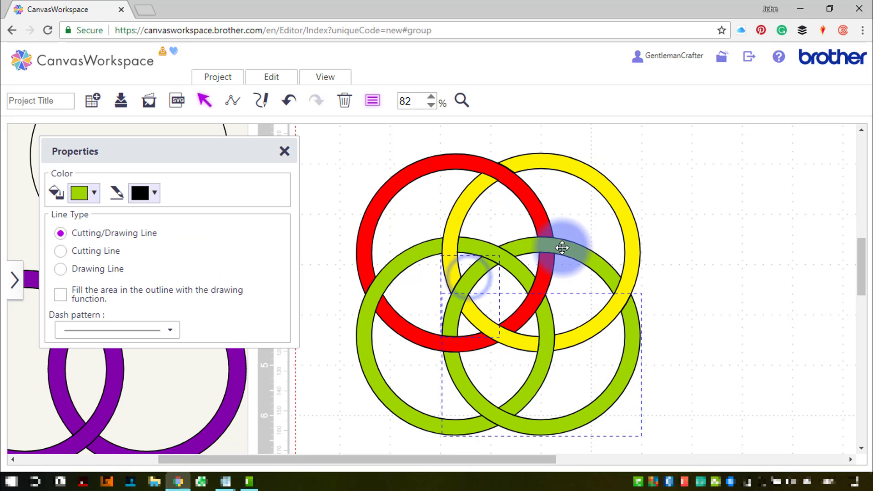
left_click(85, 193)
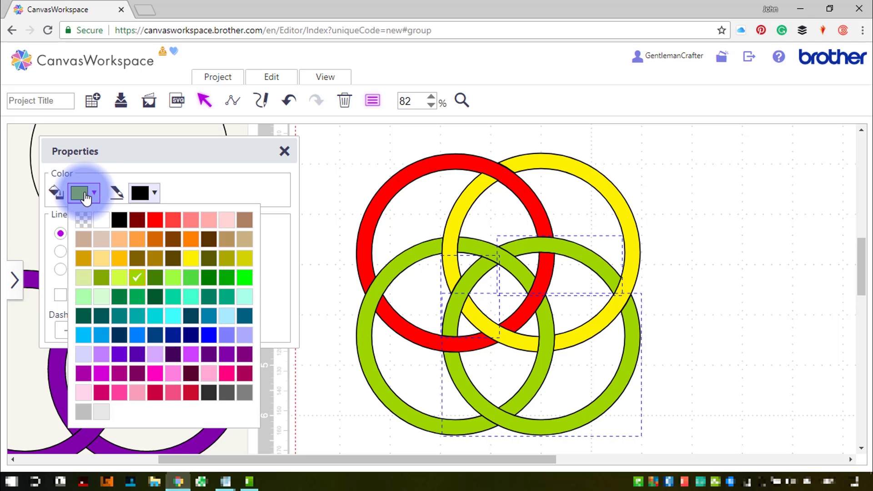
left_click(191, 239)
- Select the lower-left ring's segments, set their fill colour to blue, then close Properties and deselect
left_click(468, 258)
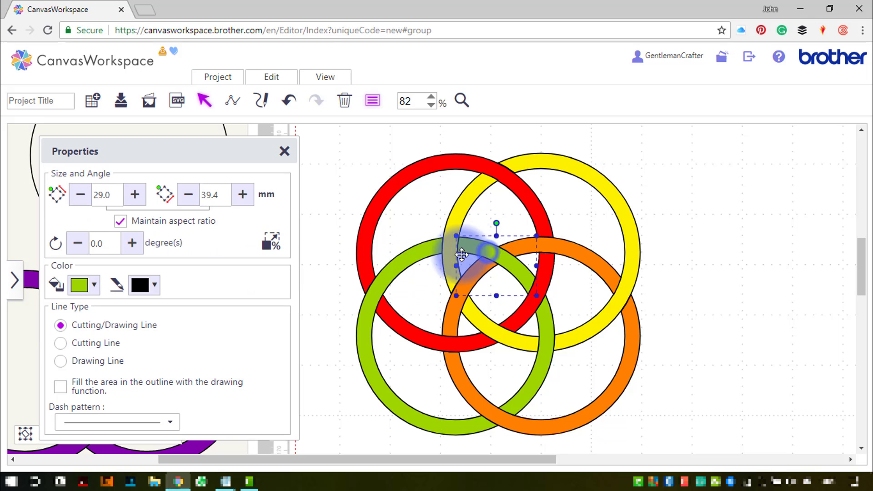
left_click(398, 263, "shift")
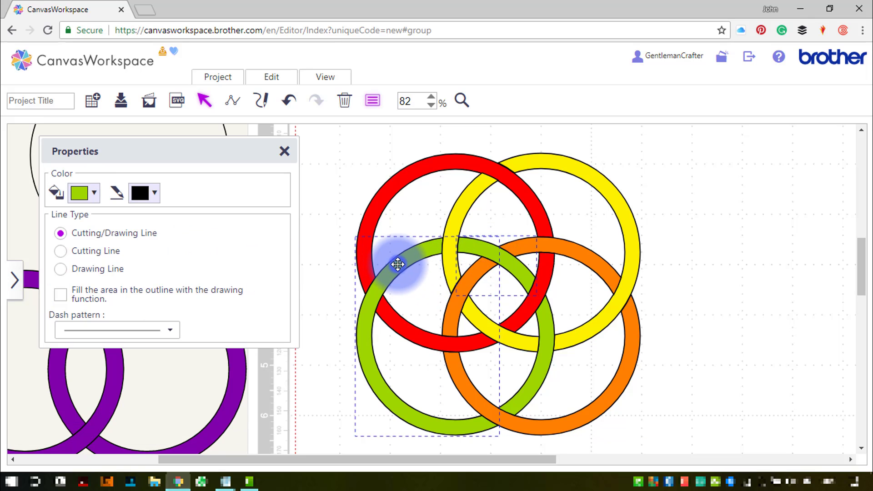
left_click(547, 359, "shift")
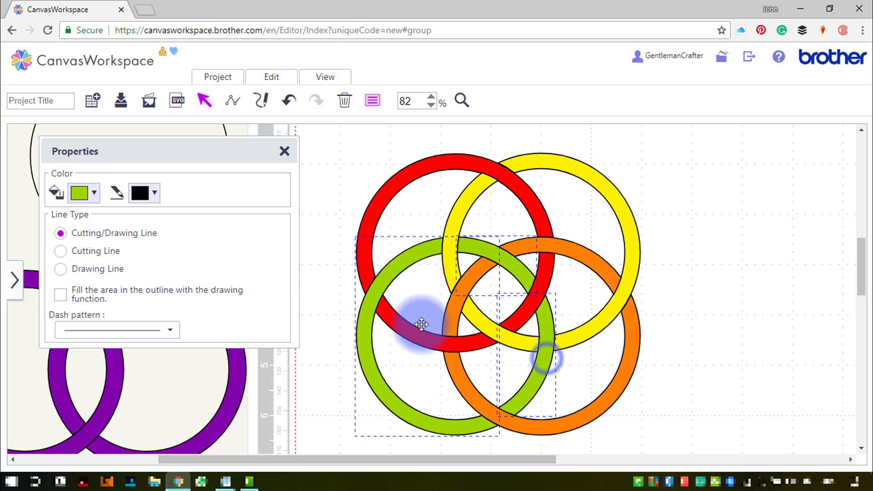
left_click(95, 198)
left_click(209, 340)
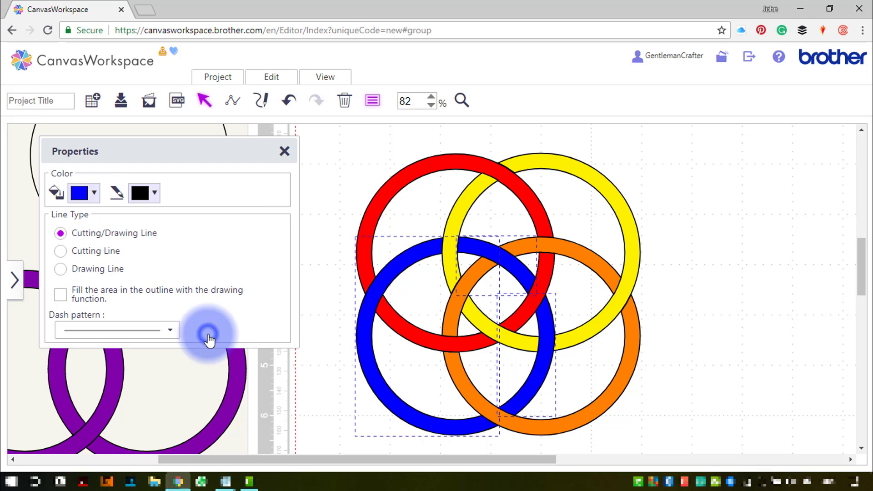
left_click(284, 151)
left_click(326, 158)
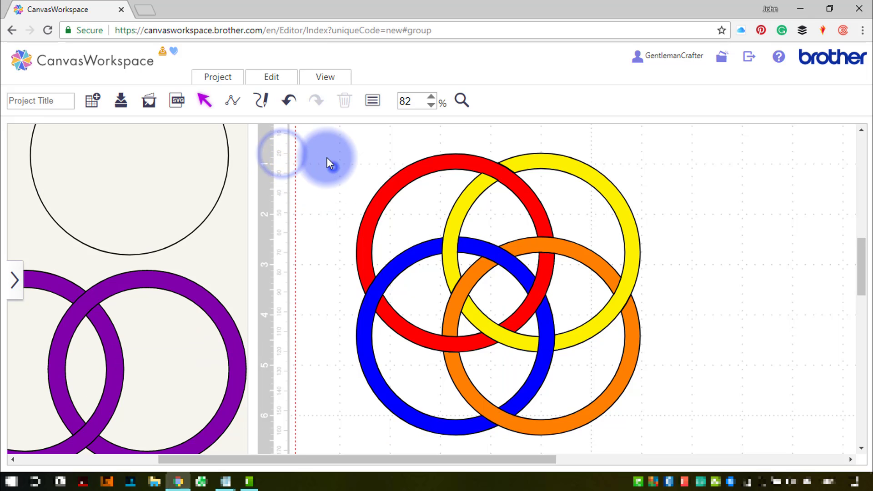
- Zoom the view to fit the whole four-ring pattern
left_click_drag(355, 187, 629, 407)
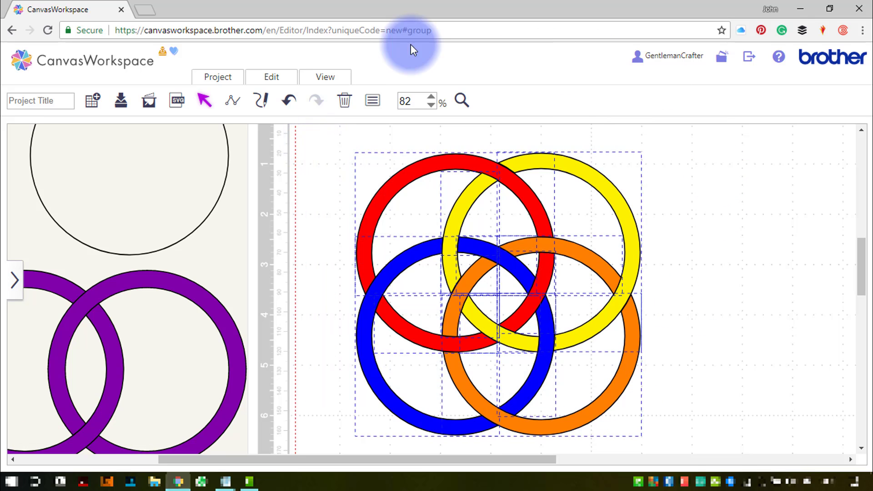
left_click(309, 79)
left_click(327, 133)
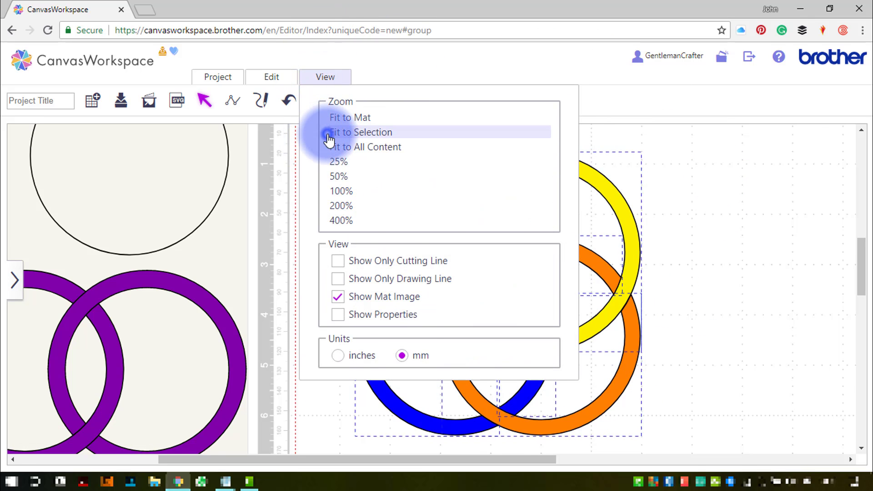
left_click(603, 263)
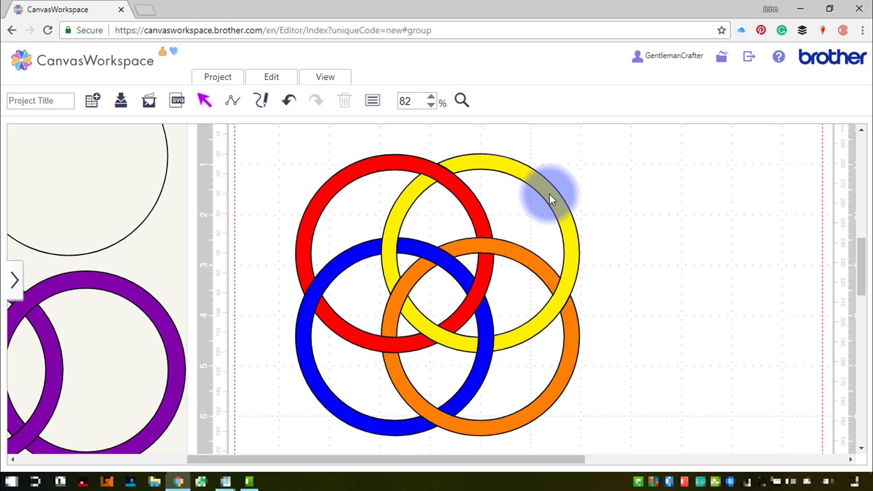
- Try pulling three yellow ring segments out of the pattern to the side, then undo all three moves
left_click_drag(511, 163, 753, 152)
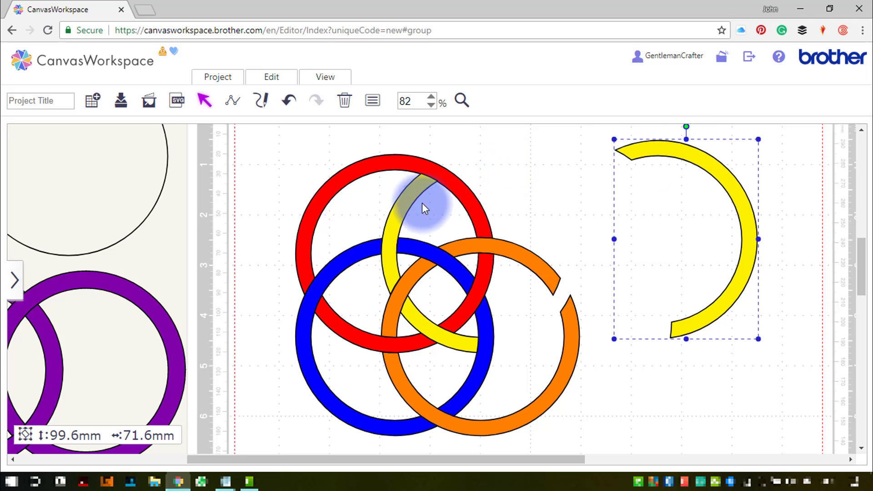
left_click_drag(405, 200, 652, 205)
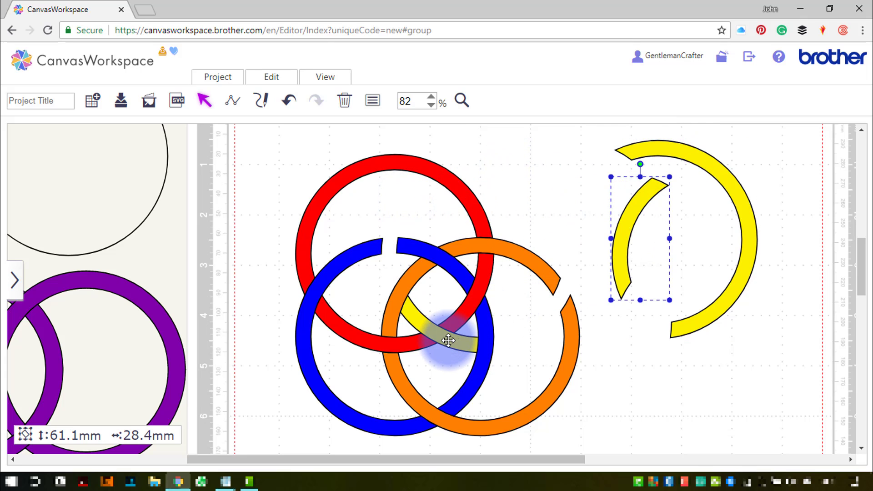
left_click_drag(447, 340, 690, 263)
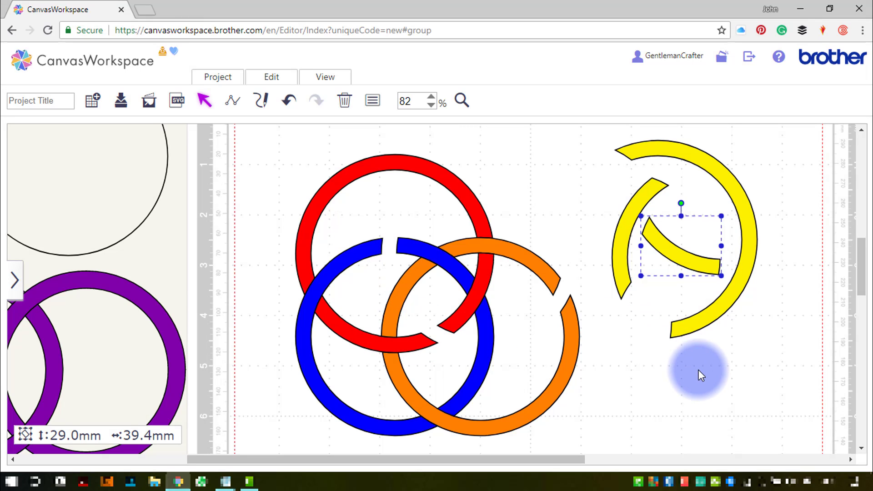
key("ctrl+z")
key("ctrl+z")
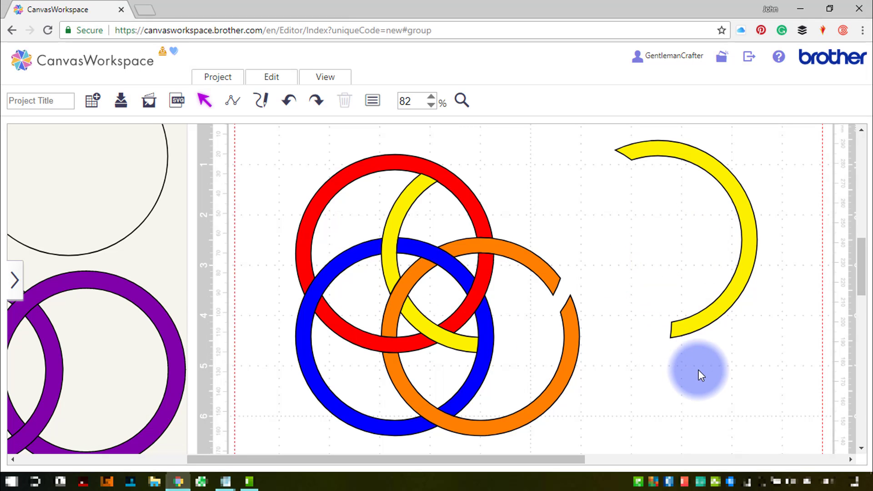
key("ctrl+z")
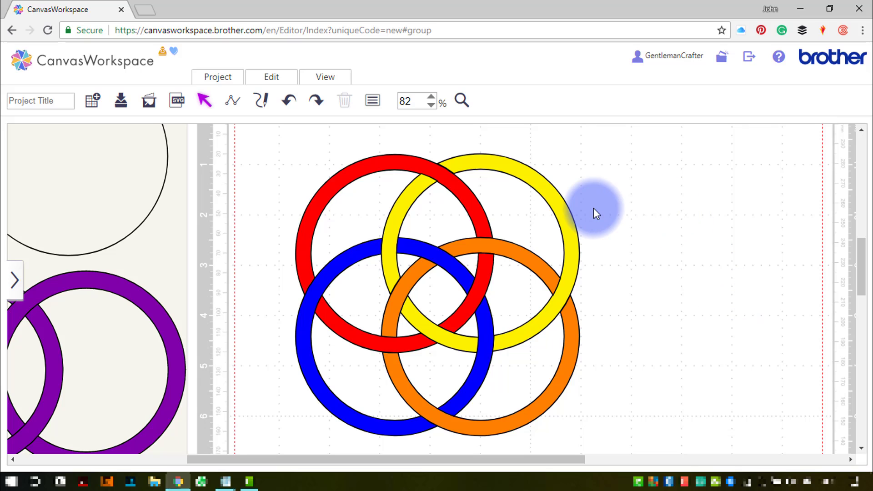